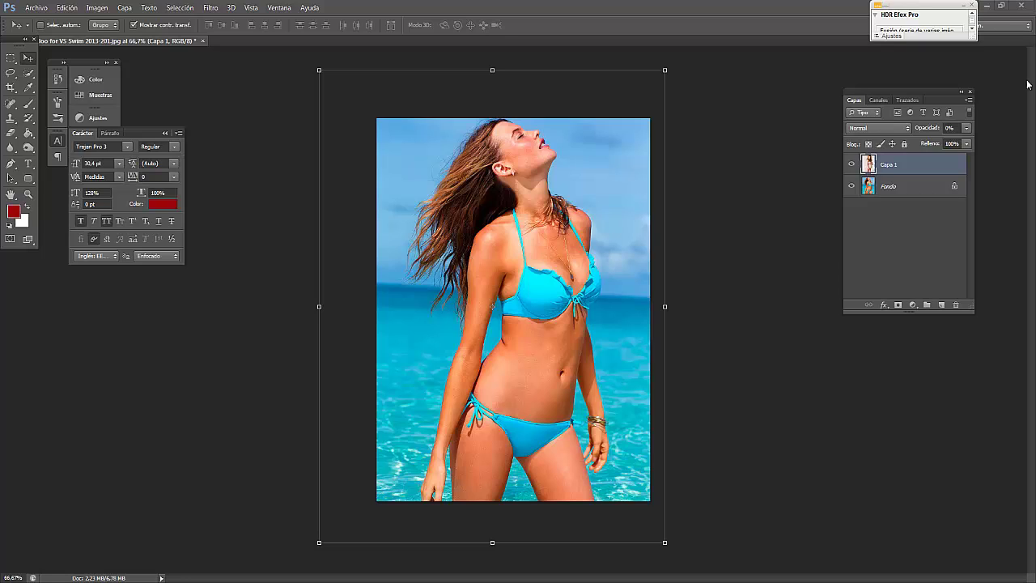
# Raise Capa 1's opacity to 100% so it fully covers the beach photo.
pyautogui.click(966, 128)
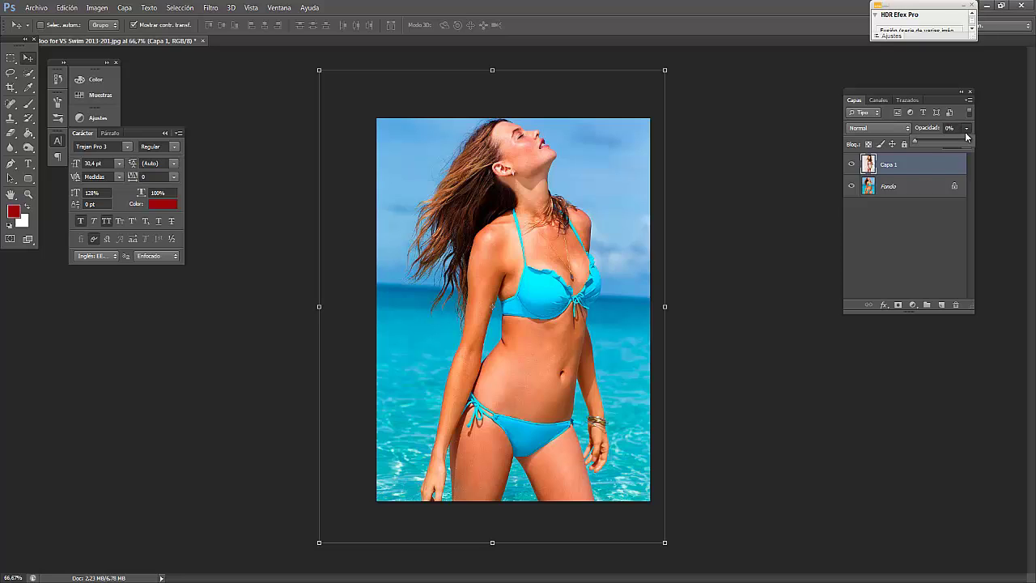
pyautogui.moveTo(1003, 142); pyautogui.dragTo(995, 144)
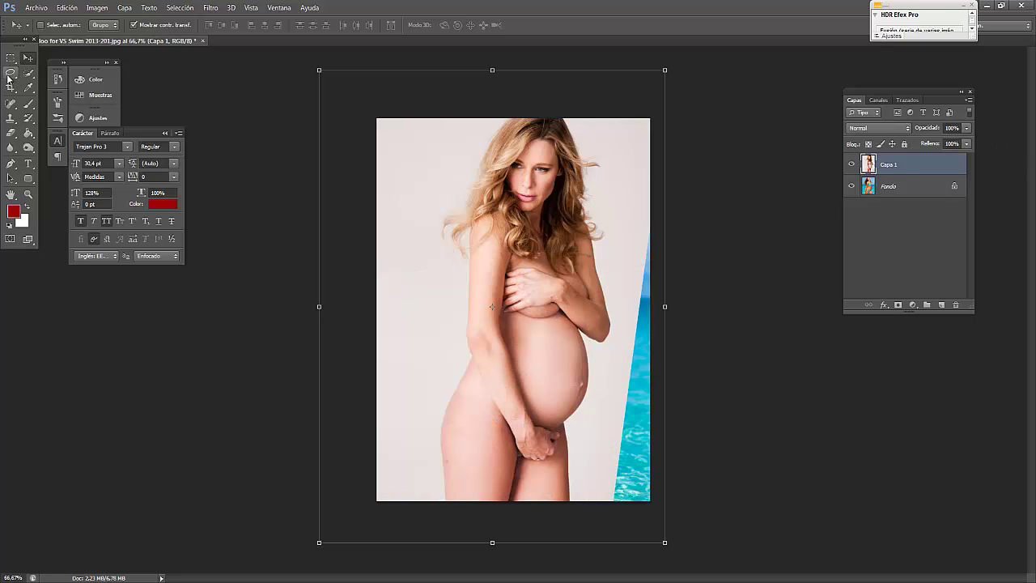
# Lasso the belly and arms, invert the selection, delete everything else on Capa 1, and deselect.
pyautogui.click(10, 71)
pyautogui.moveTo(603, 294)
pyautogui.mouseDown()
pyautogui.moveTo(513, 409)
pyautogui.moveTo(530, 443)
pyautogui.moveTo(578, 462)
pyautogui.moveTo(627, 361)
pyautogui.moveTo(612, 288)
pyautogui.mouseUp()
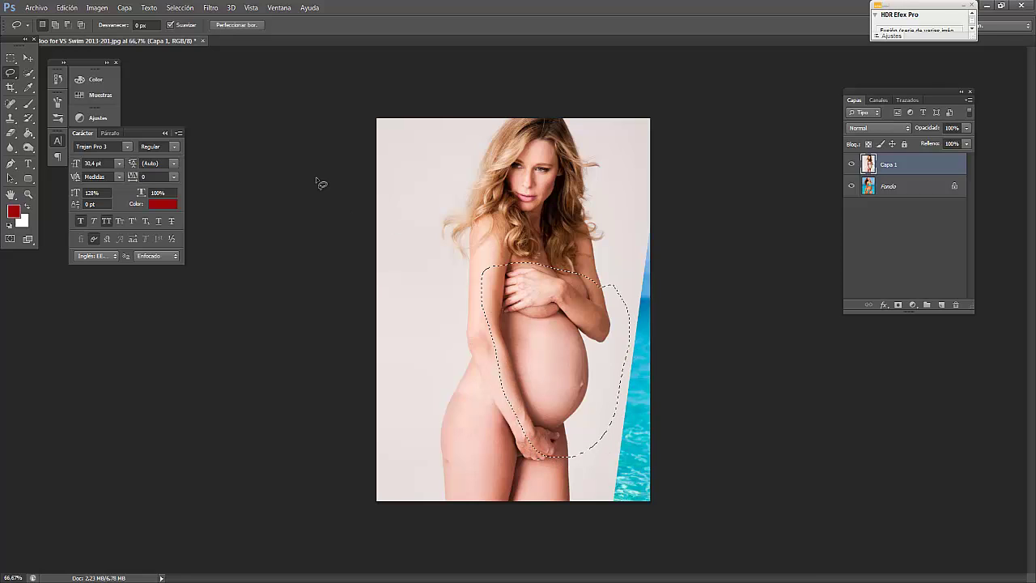
pyautogui.click(180, 7)
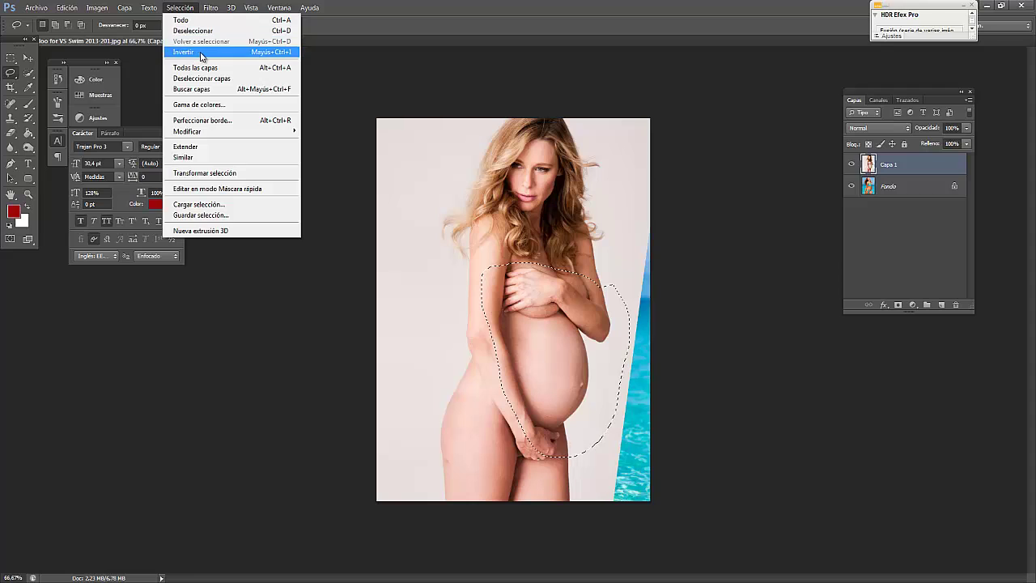
pyautogui.click(201, 52)
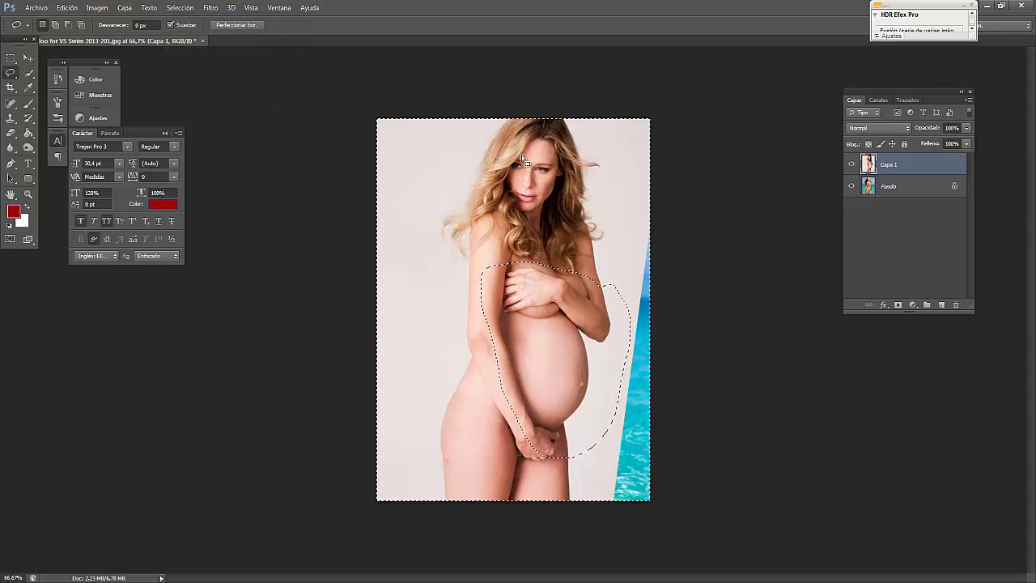
pyautogui.press('Delete')
pyautogui.hotkey('ctrl', 'd')
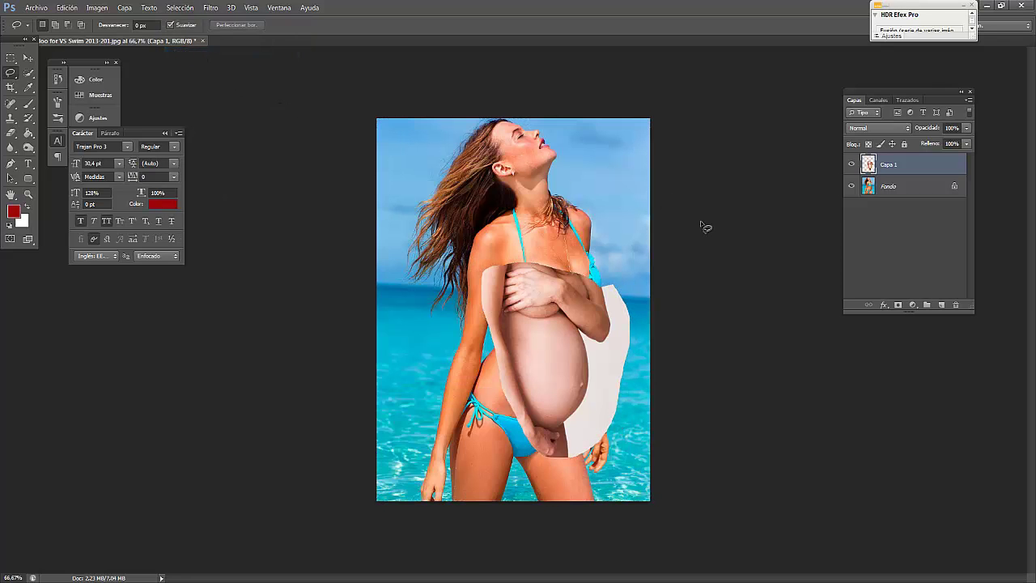
# Add a layer mask to Capa 1 and paint it with a 159 px brush to reveal the bikini top and arm.
pyautogui.click(28, 194)
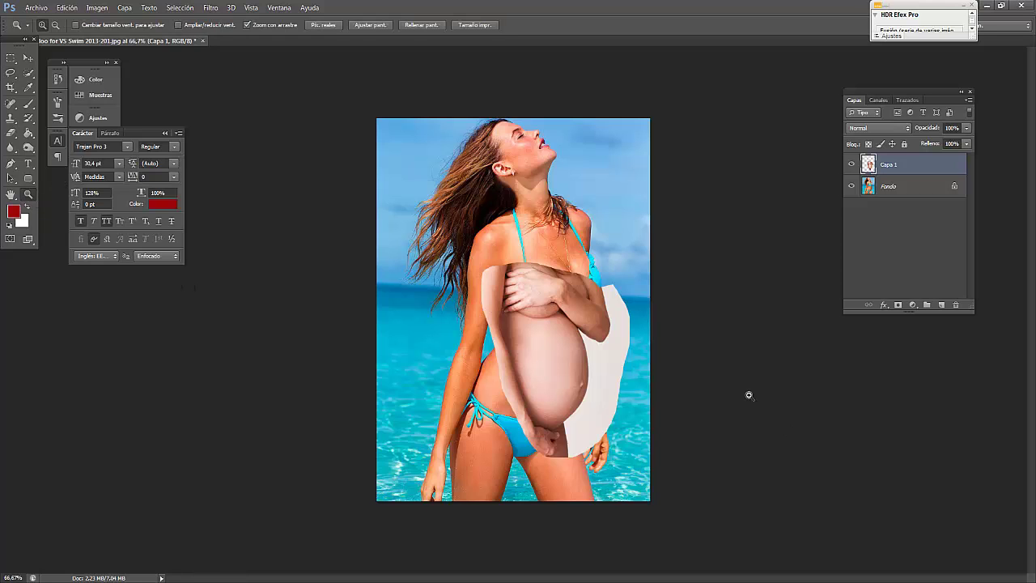
pyautogui.click(713, 347)
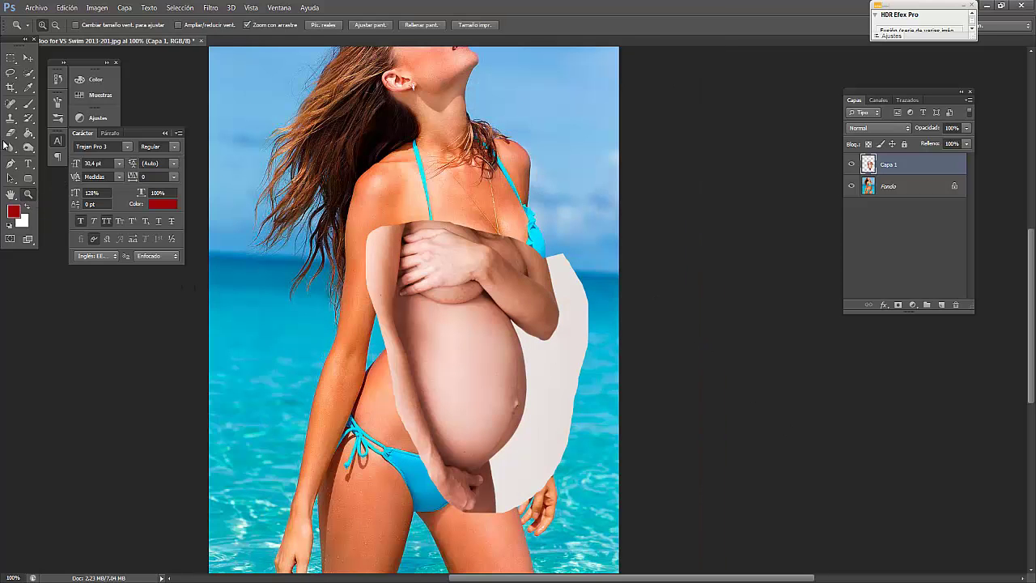
pyautogui.click(898, 304)
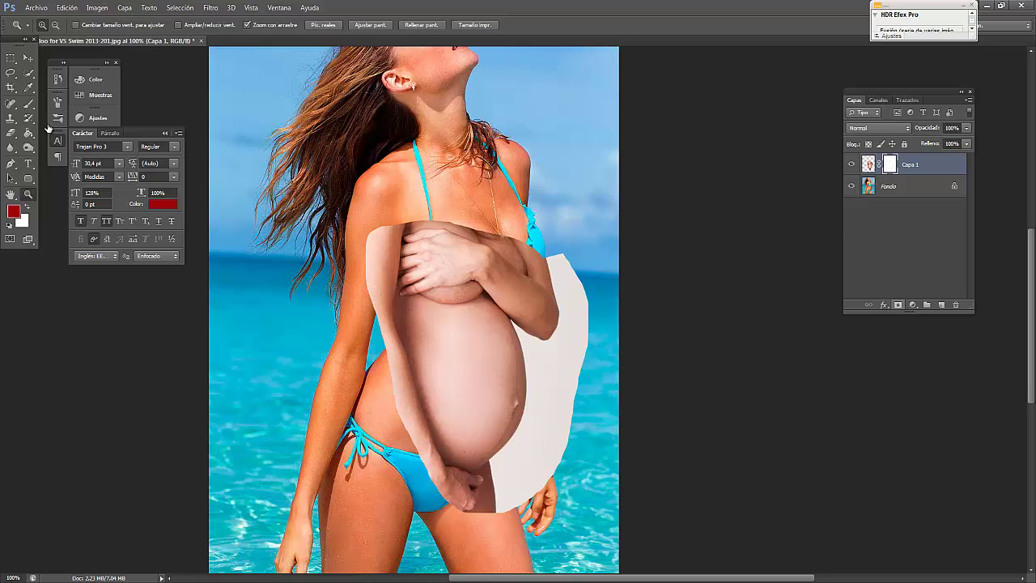
pyautogui.click(11, 132)
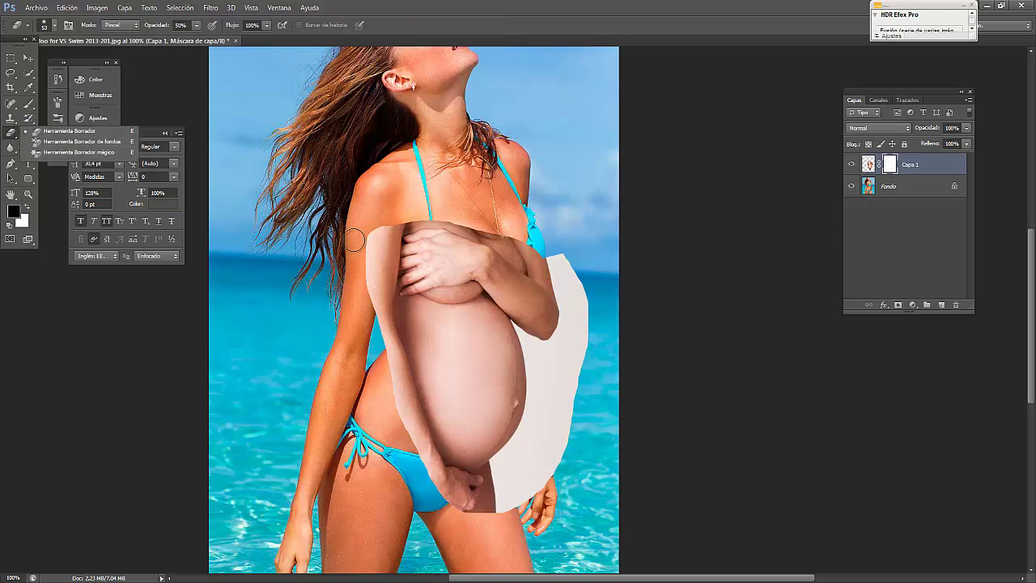
pyautogui.moveTo(355, 228); pyautogui.dragTo(421, 226)
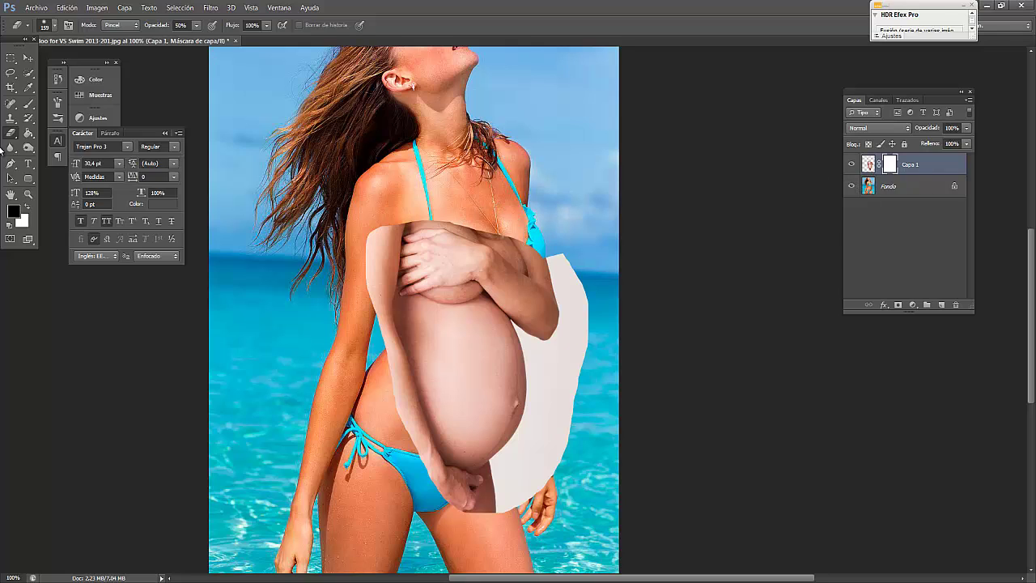
pyautogui.click(28, 102)
pyautogui.moveTo(431, 225); pyautogui.dragTo(539, 243)
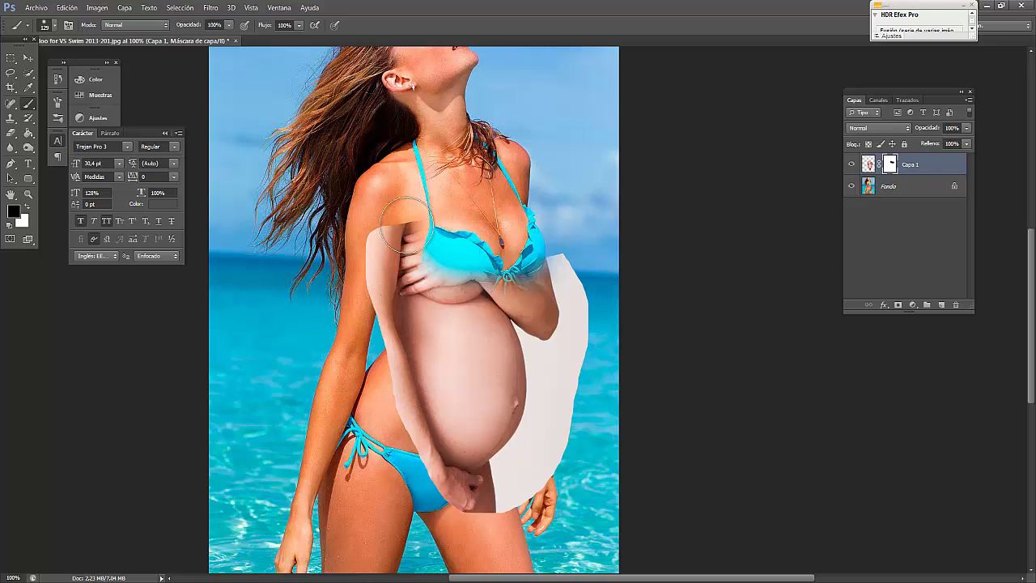
pyautogui.moveTo(406, 224)
pyautogui.mouseDown()
pyautogui.moveTo(380, 243)
pyautogui.moveTo(348, 304)
pyautogui.moveTo(352, 273)
pyautogui.moveTo(388, 288)
pyautogui.moveTo(378, 344)
pyautogui.mouseUp()
pyautogui.moveTo(384, 255); pyautogui.dragTo(375, 324)
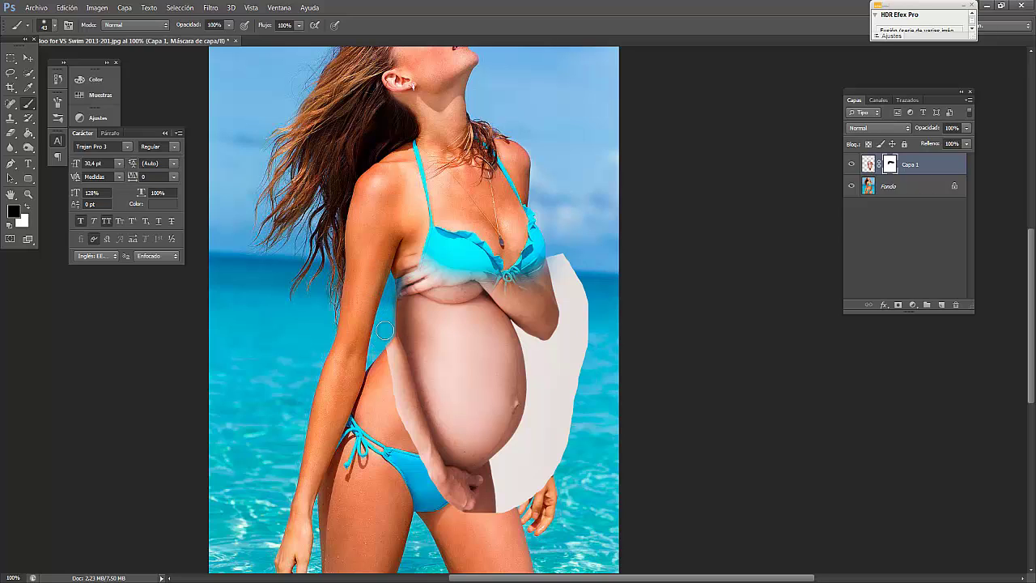
# Lower Capa 1's opacity to about 55% to check alignment.
pyautogui.click(967, 128)
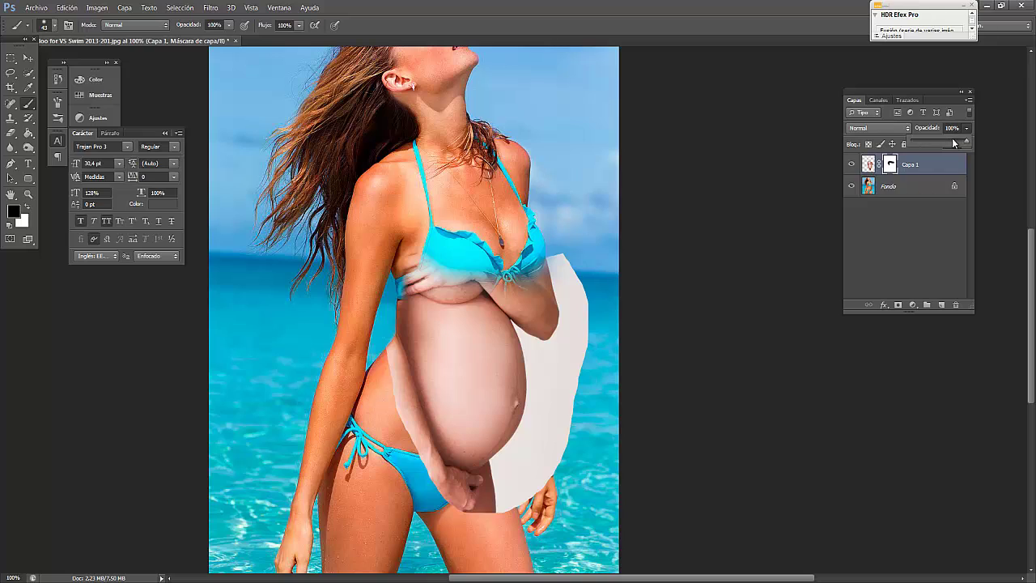
pyautogui.moveTo(943, 144); pyautogui.dragTo(942, 142)
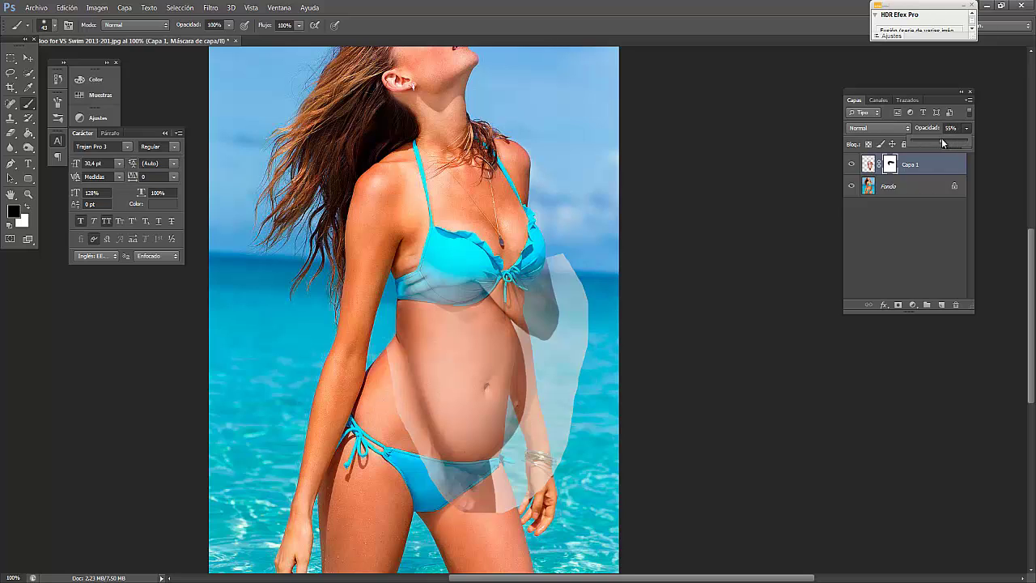
pyautogui.click(394, 282)
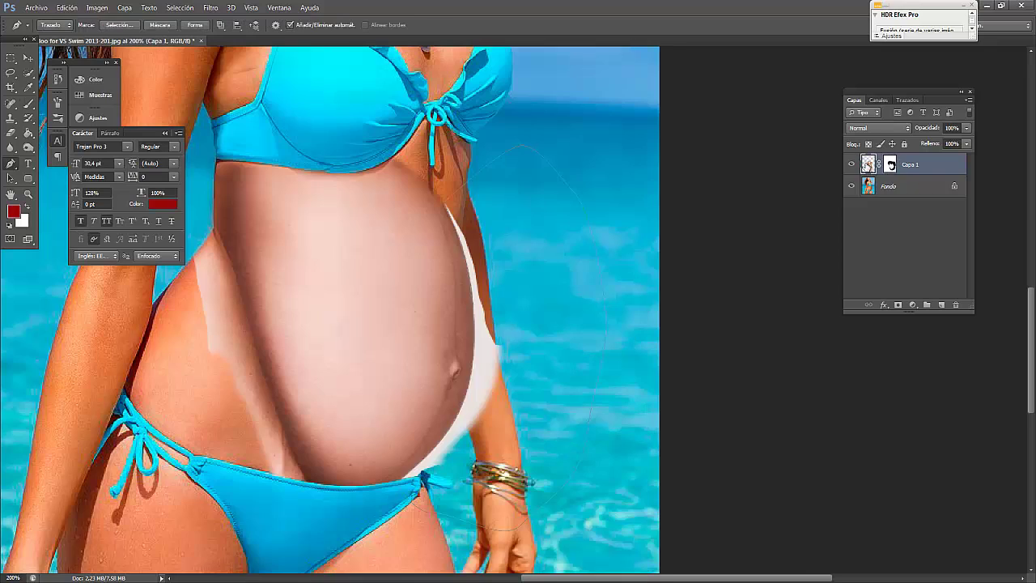
# Turn the traced path into a selection and delete the white patch right of the belly.
pyautogui.hotkey('ctrl', 'Return')
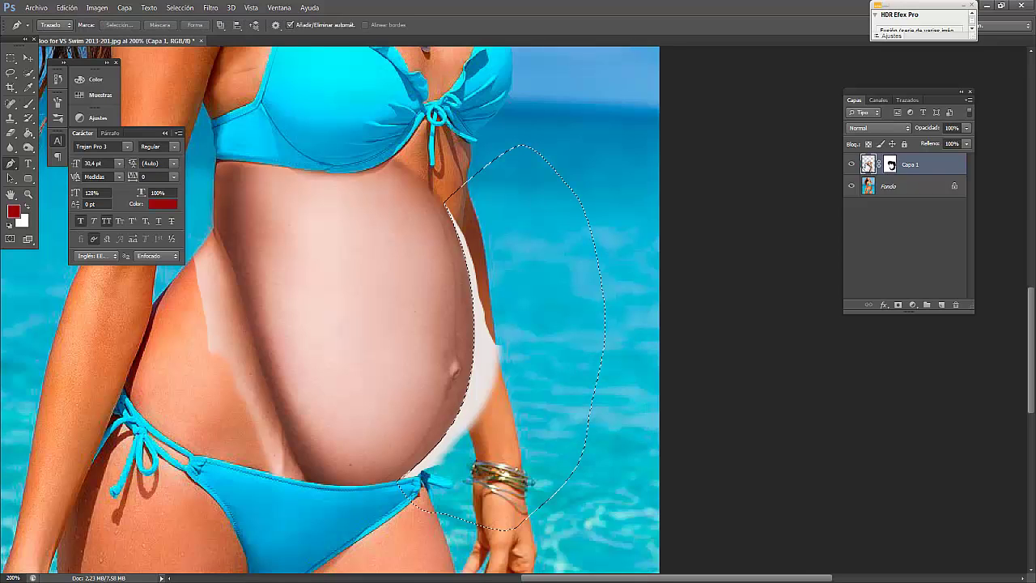
pyautogui.press('Delete')
pyautogui.hotkey('ctrl', 'd')
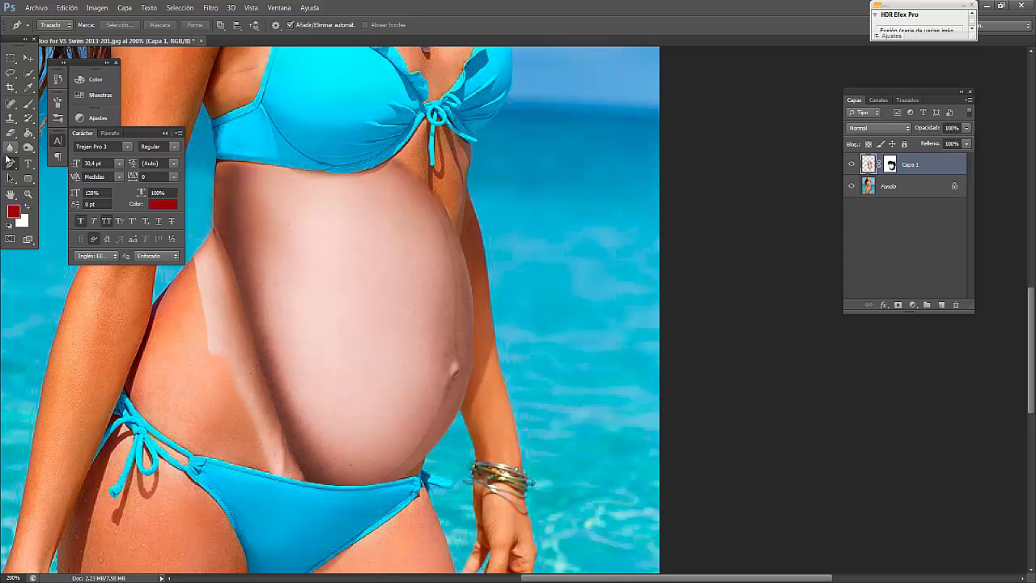
# Paint the belly's left edge on Capa 1's mask with a soft 0%-hardness brush, then zoom out.
pyautogui.click(29, 104)
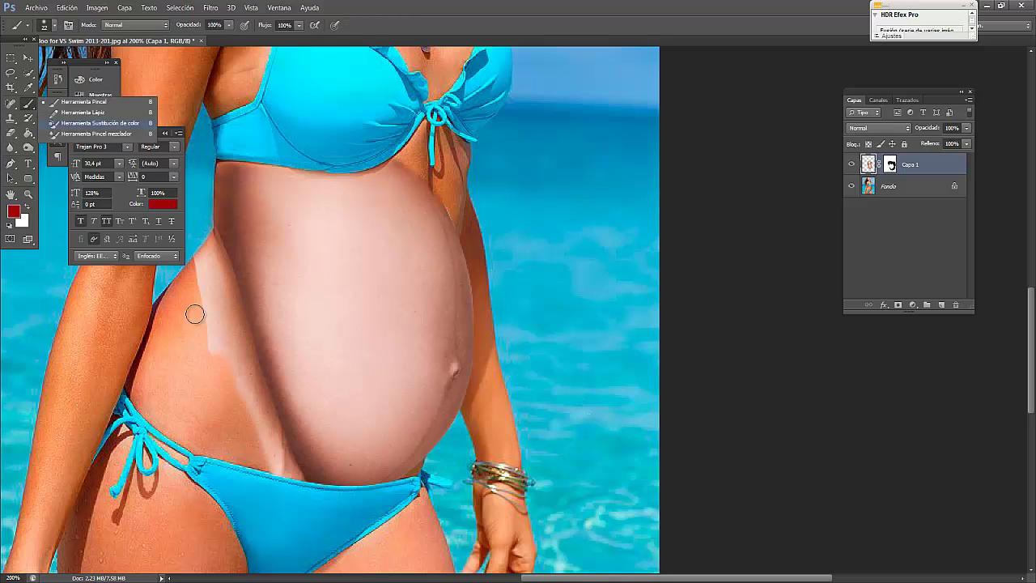
pyautogui.keyDown('alt'); pyautogui.rightClick(191, 291); pyautogui.keyUp('alt')
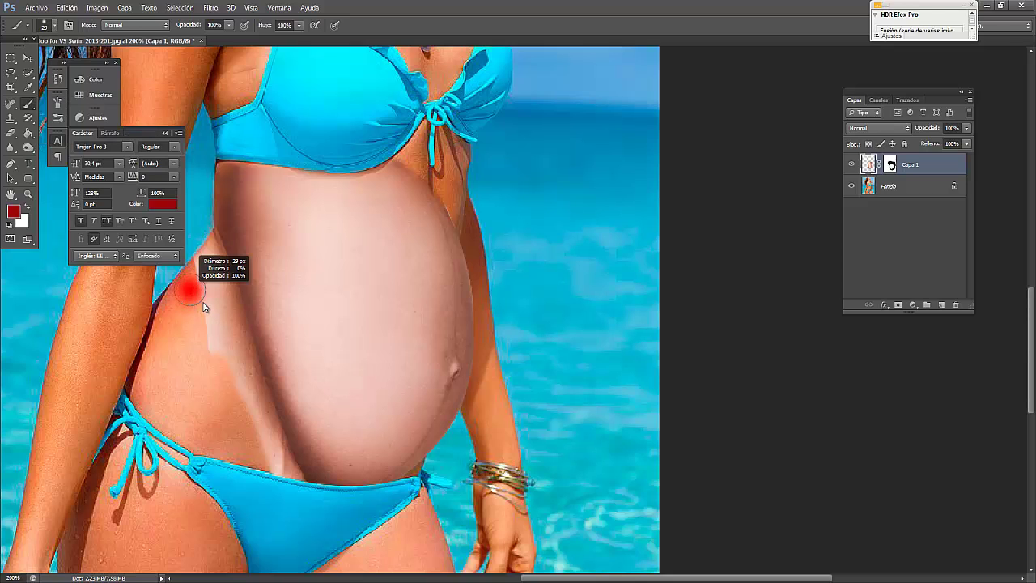
pyautogui.moveTo(194, 252); pyautogui.dragTo(218, 359)
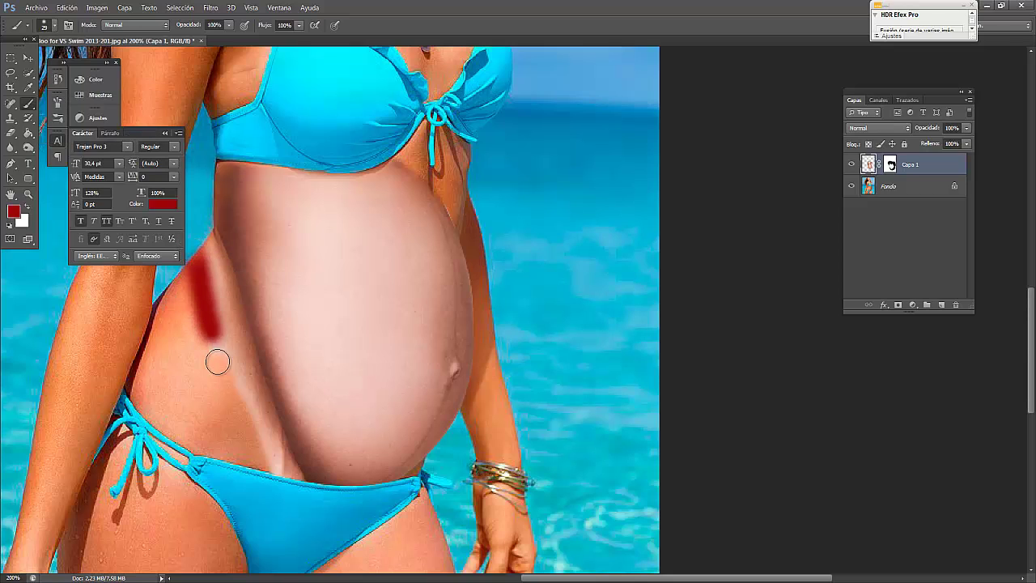
pyautogui.hotkey('ctrl', 'z')
pyautogui.click(891, 165)
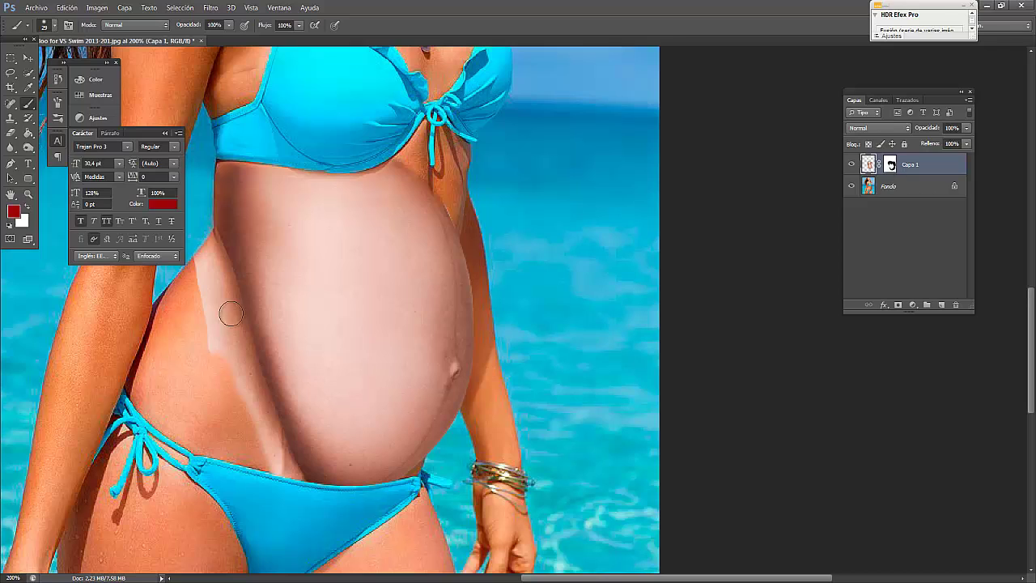
pyautogui.moveTo(199, 237)
pyautogui.mouseDown()
pyautogui.moveTo(207, 301)
pyautogui.moveTo(283, 481)
pyautogui.mouseUp()
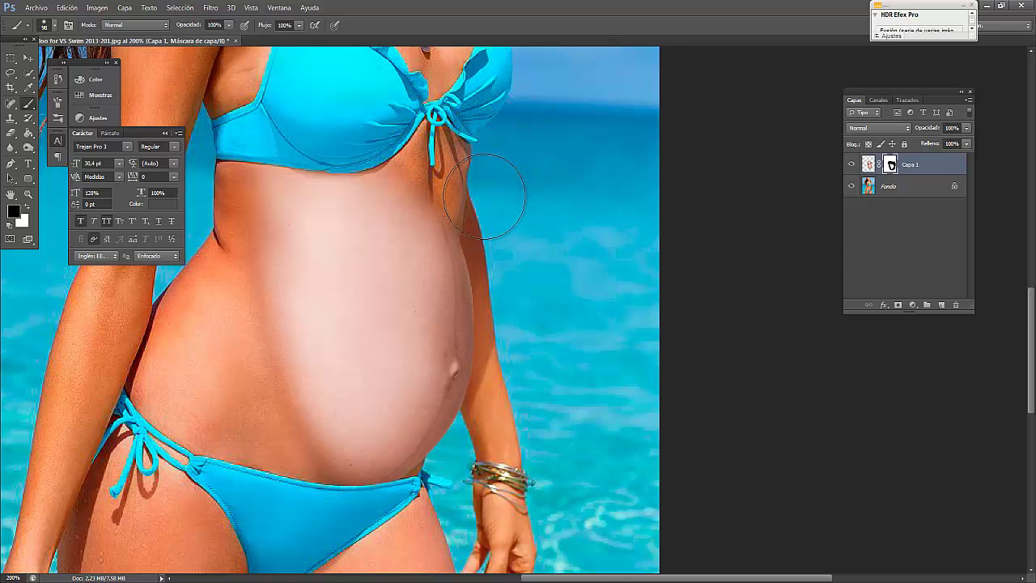
pyautogui.hotkey('ctrl', '-')
pyautogui.hotkey('ctrl', '-')
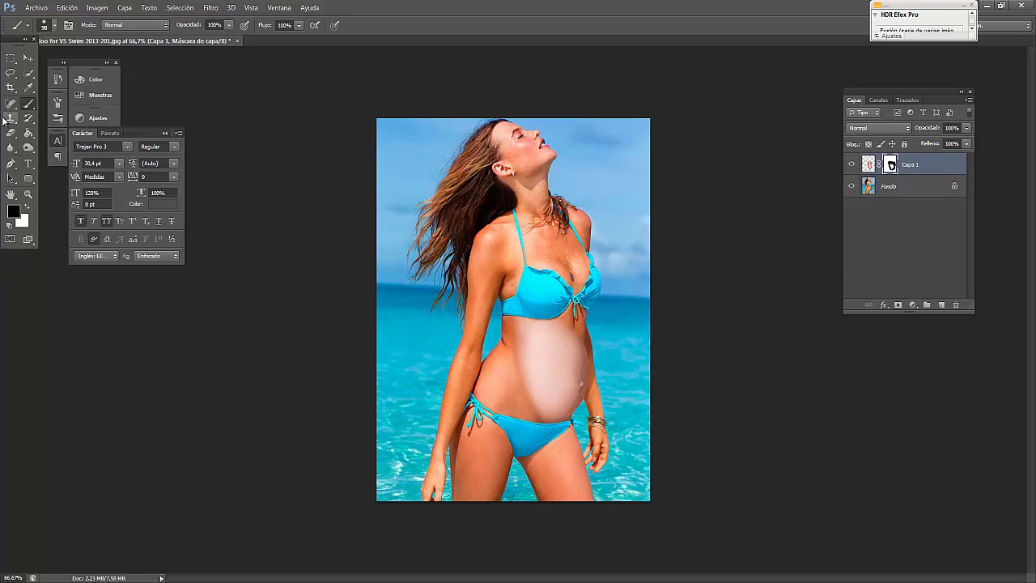
# Apply Equilibrio de color to Capa 1's image, shifting toward red and setting yellow–blue to -18.
pyautogui.click(27, 57)
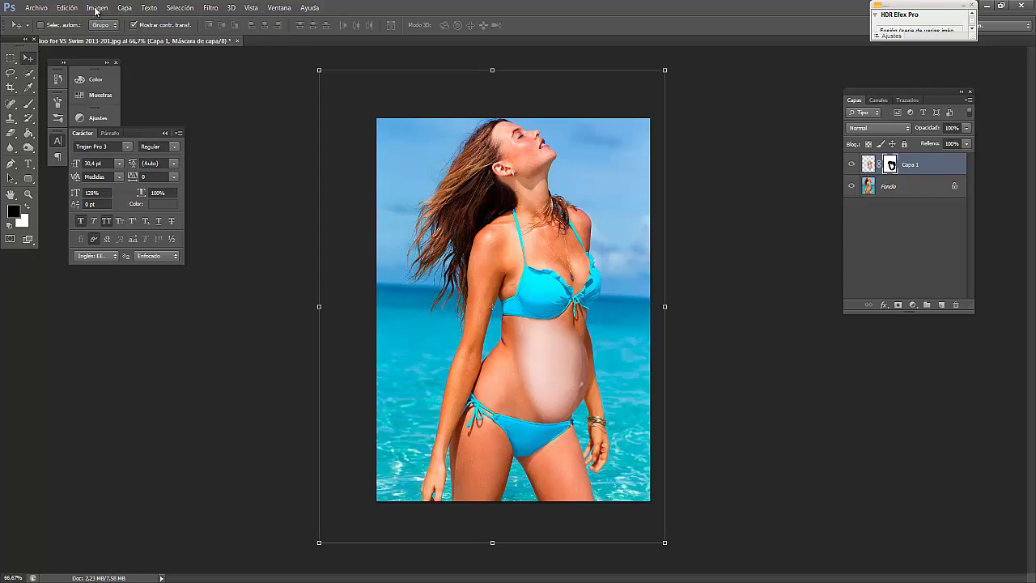
pyautogui.click(96, 9)
pyautogui.moveTo(104, 36)
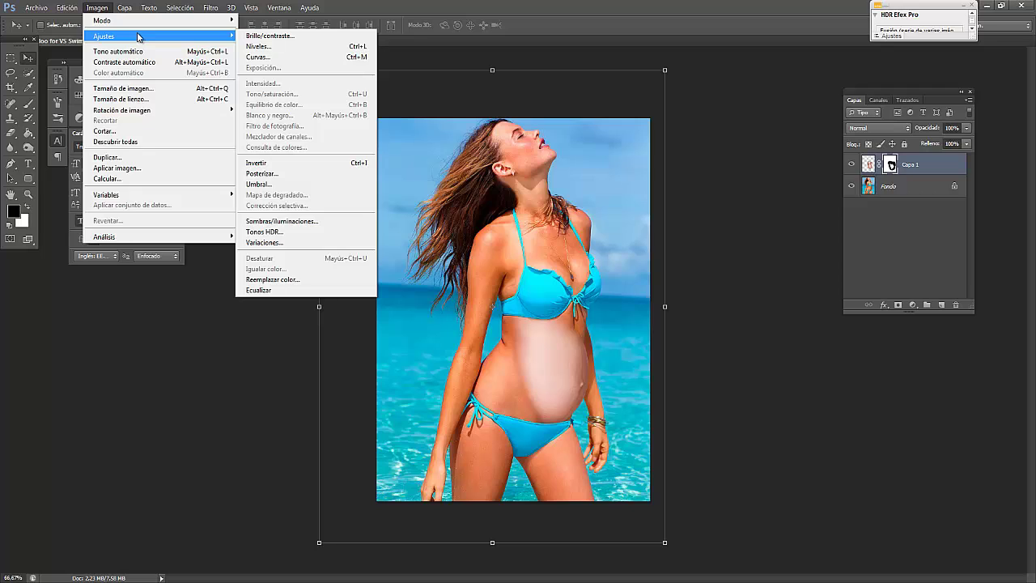
pyautogui.click(867, 167)
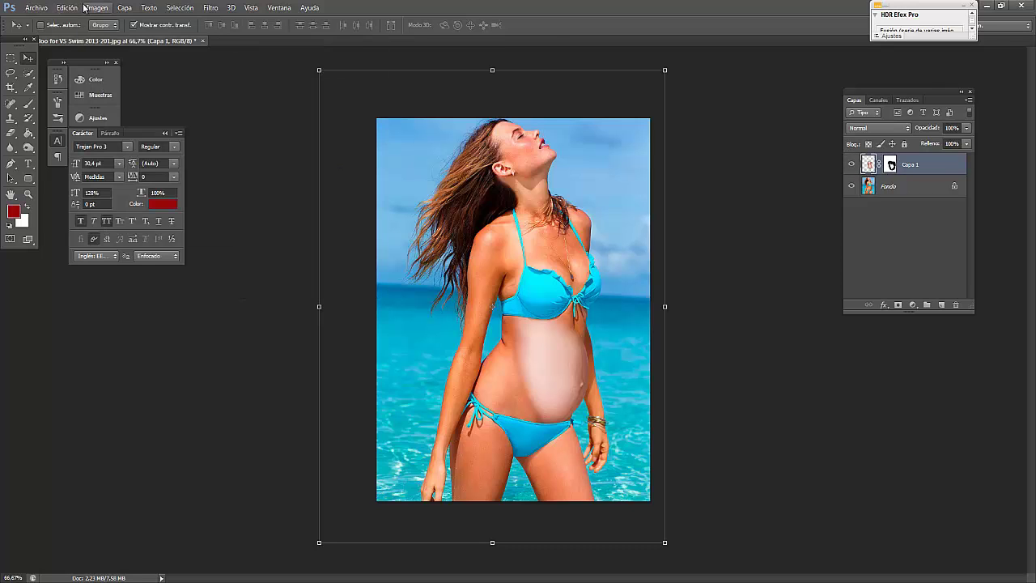
pyautogui.click(96, 7)
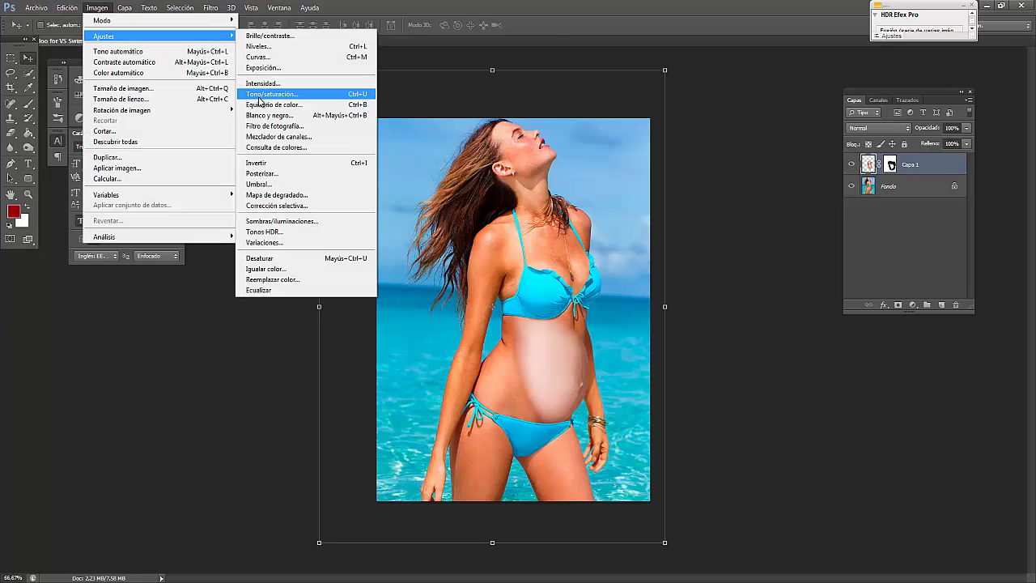
pyautogui.click(273, 104)
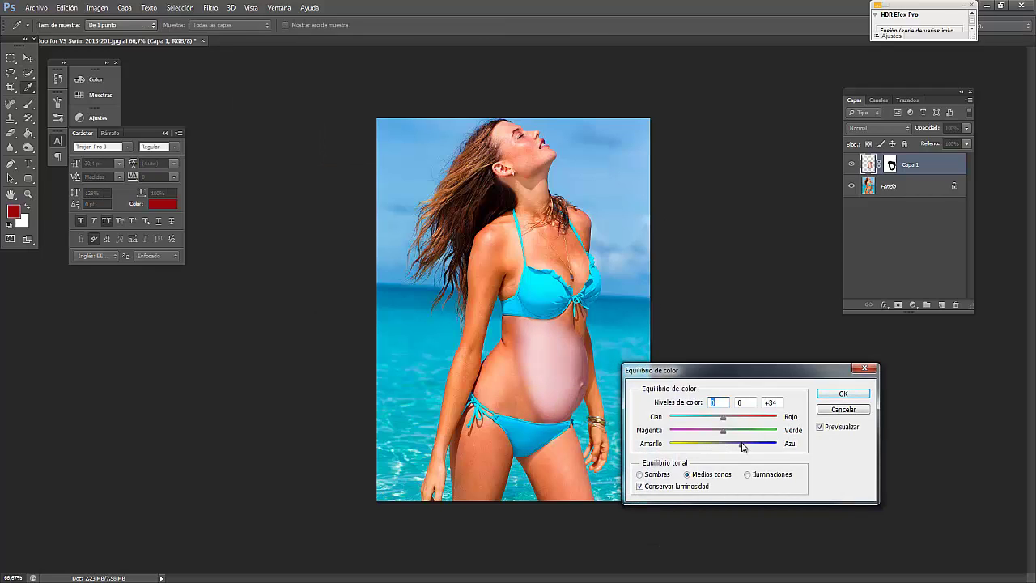
pyautogui.moveTo(708, 446); pyautogui.dragTo(715, 450)
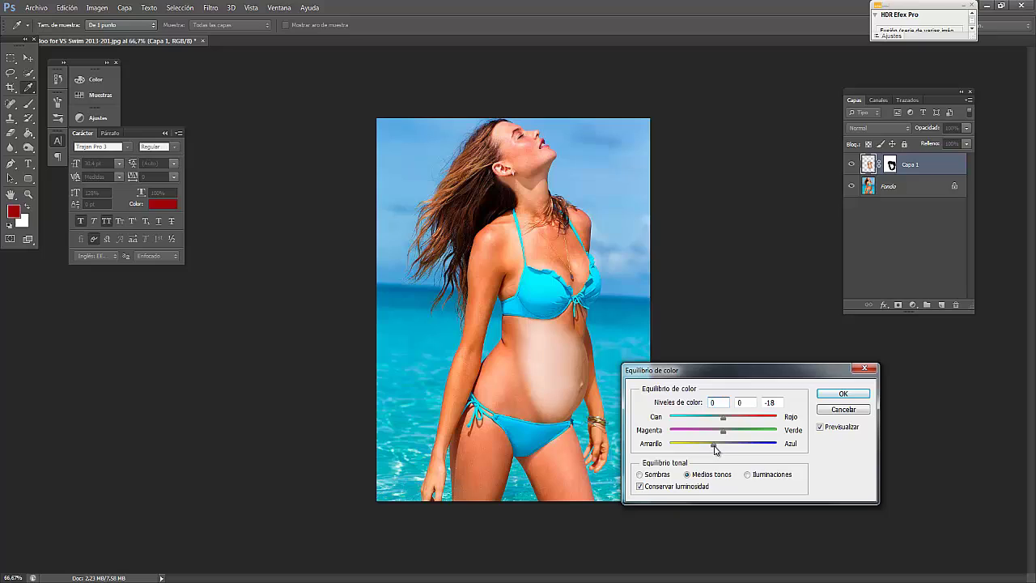
pyautogui.moveTo(730, 422); pyautogui.dragTo(754, 422)
pyautogui.click(743, 417)
pyautogui.click(843, 393)
# Switch to the Brush and target Capa 1's layer mask again.
pyautogui.press('v')
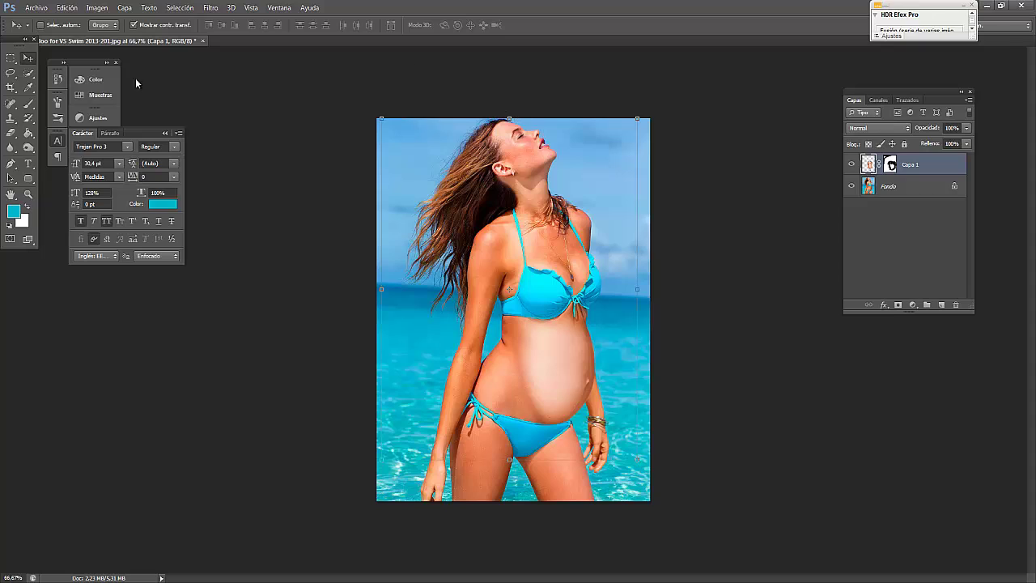
pyautogui.click(28, 104)
pyautogui.click(890, 165)
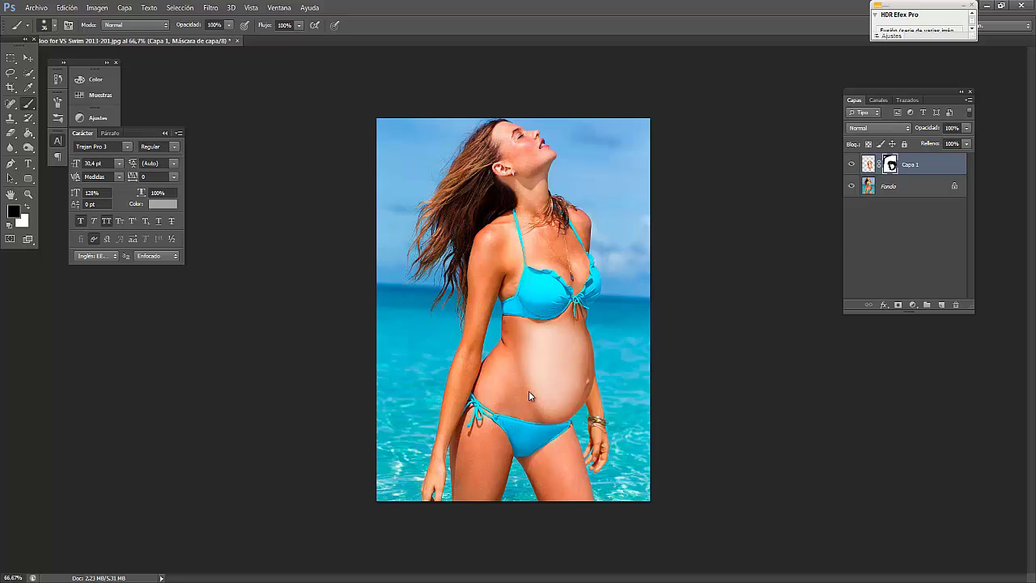
# Set a 124 px Clone Stamp and sample belly skin on Fondo near the bikini bottom.
pyautogui.moveTo(529, 395); pyautogui.dragTo(566, 393)
pyautogui.hotkey('ctrl', '2')
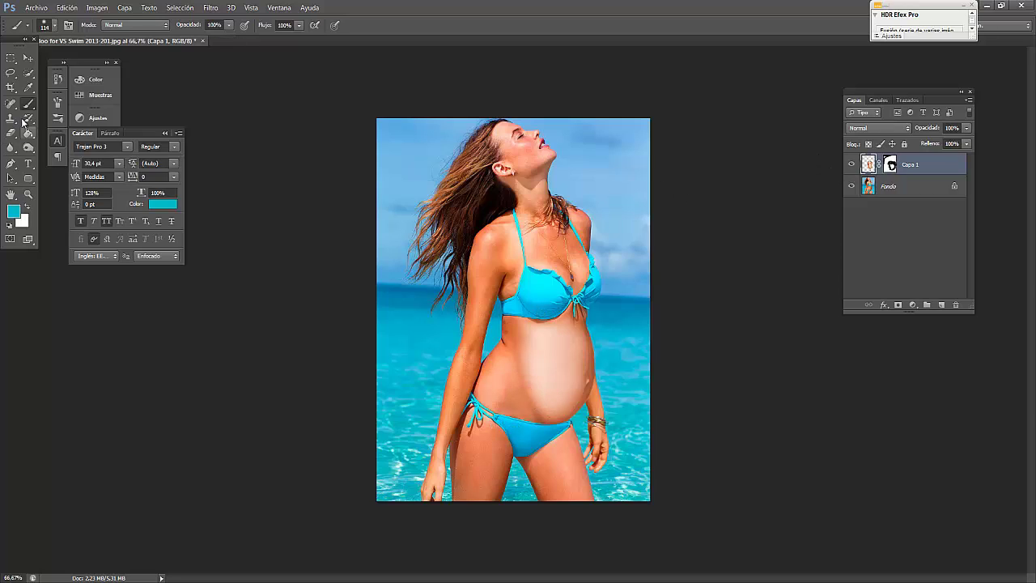
pyautogui.click(11, 119)
pyautogui.moveTo(519, 354); pyautogui.dragTo(559, 354)
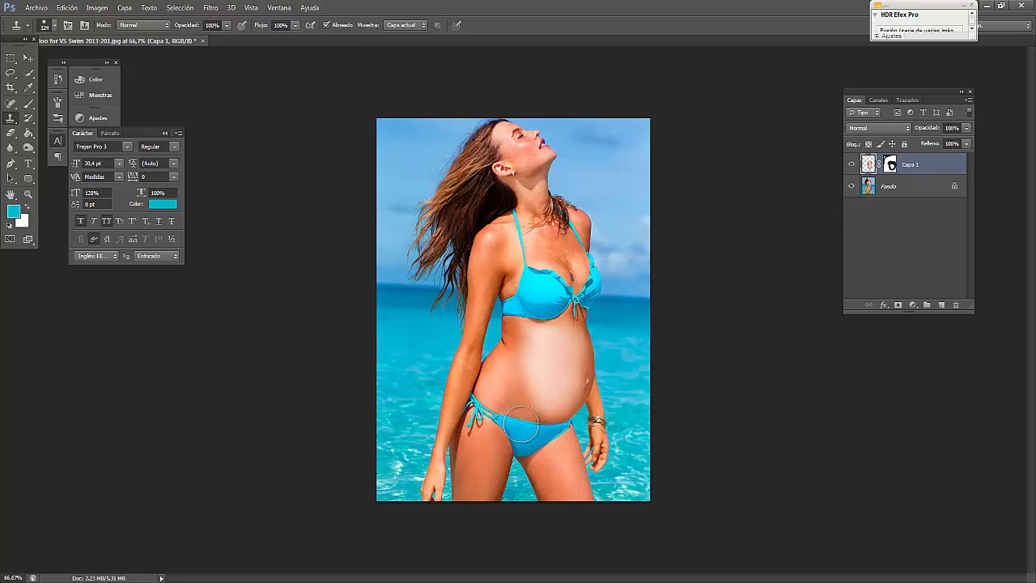
pyautogui.press('alt')
pyautogui.keyDown('alt'); pyautogui.click(540, 424); pyautogui.keyUp('alt')
pyautogui.click(67, 7)
pyautogui.click(90, 33)
pyautogui.click(895, 187)
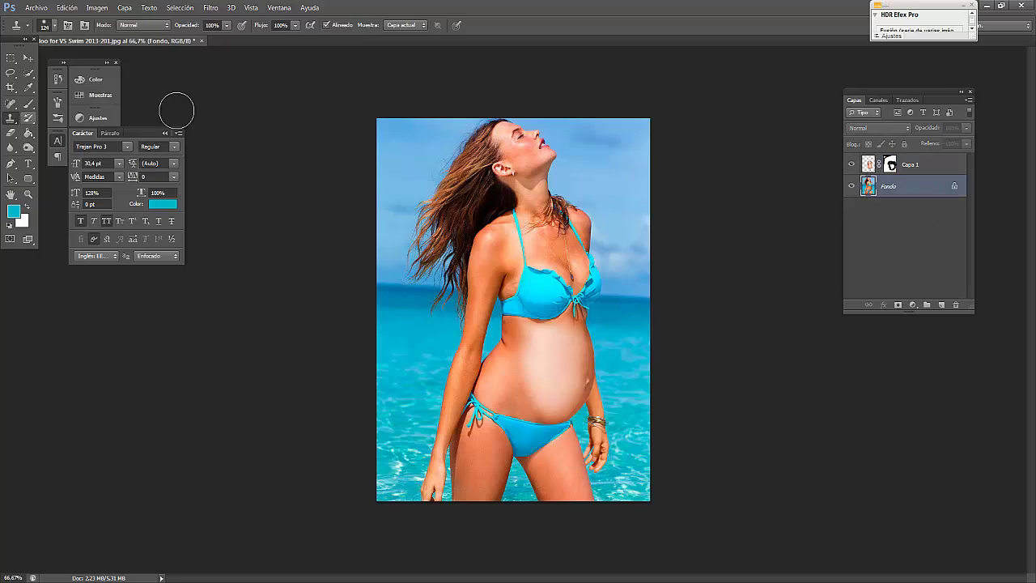
pyautogui.keyDown('alt'); pyautogui.click(521, 396); pyautogui.keyUp('alt')
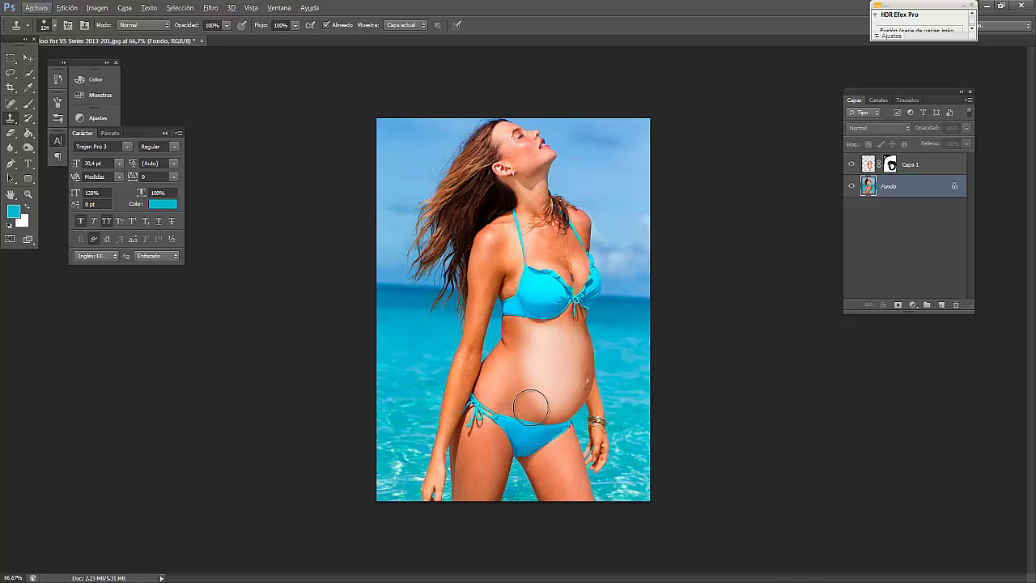
# Create a new empty layer, Capa 2, above Fondo and pick the Eraser at 20%.
pyautogui.hotkey('ctrl', 'shift', 'alt', 'n')
pyautogui.press('e')
pyautogui.press('2')
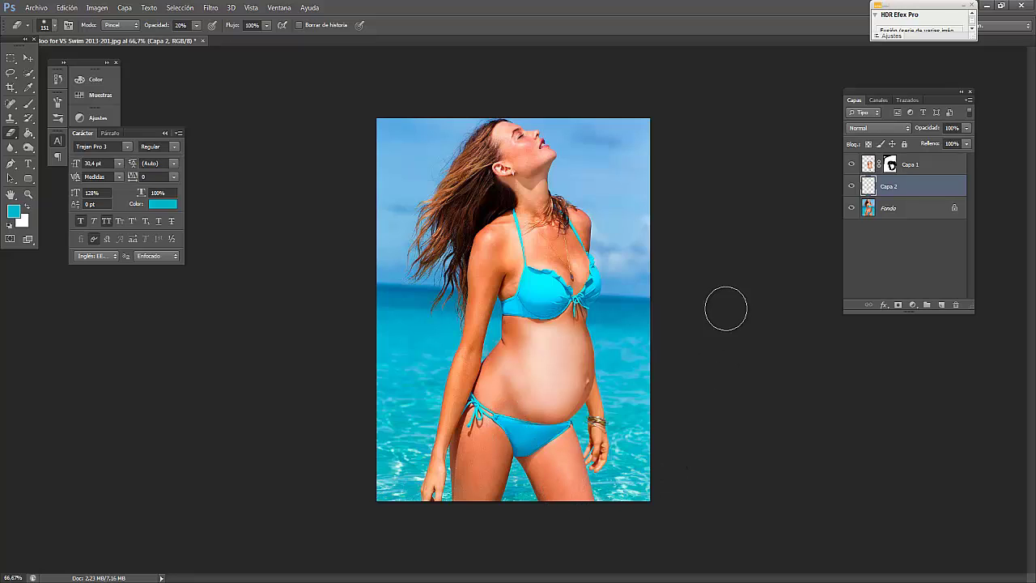
# Merge Capa 1 and Capa 2 into a single layer.
pyautogui.click(29, 59)
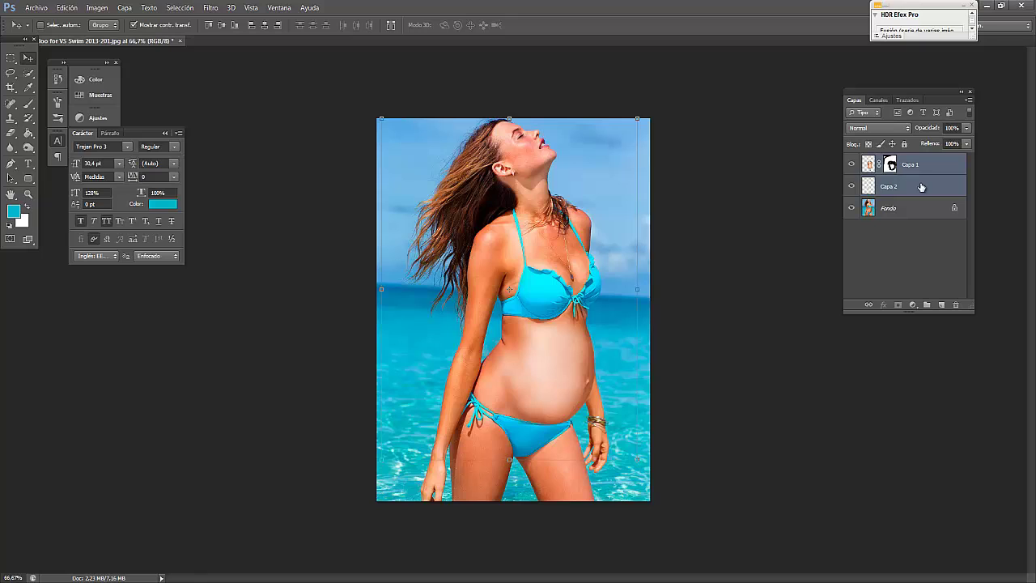
pyautogui.rightClick(906, 295)
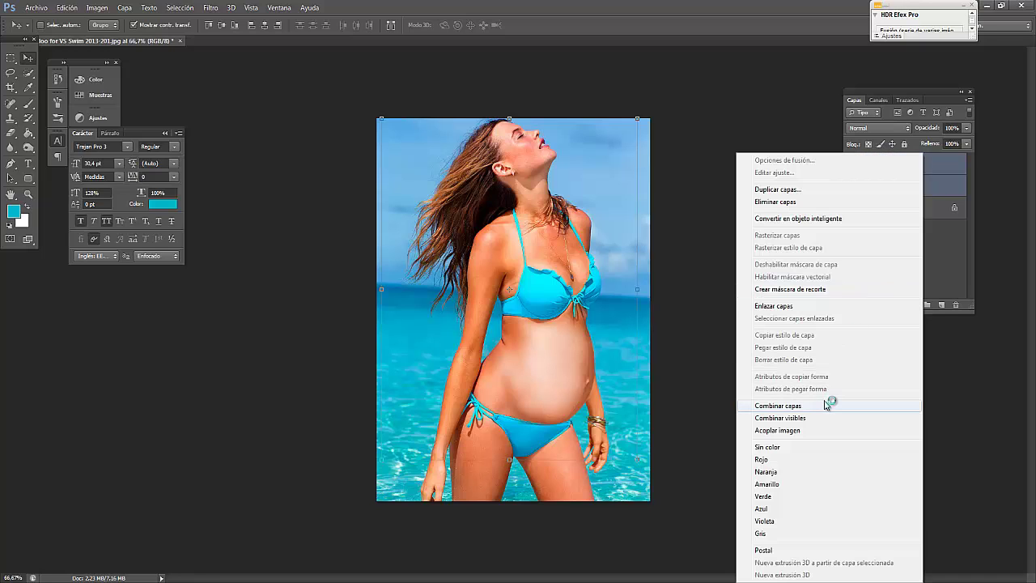
pyautogui.click(827, 405)
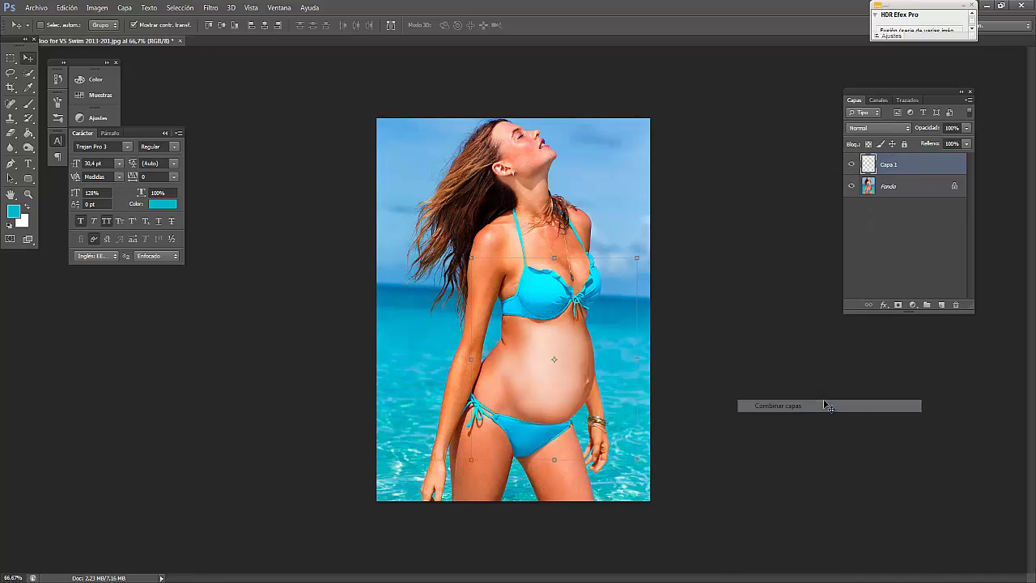
# Raise the merged belly layer's Intensidad vibrance to +16.
pyautogui.click(69, 8)
pyautogui.moveTo(159, 36)
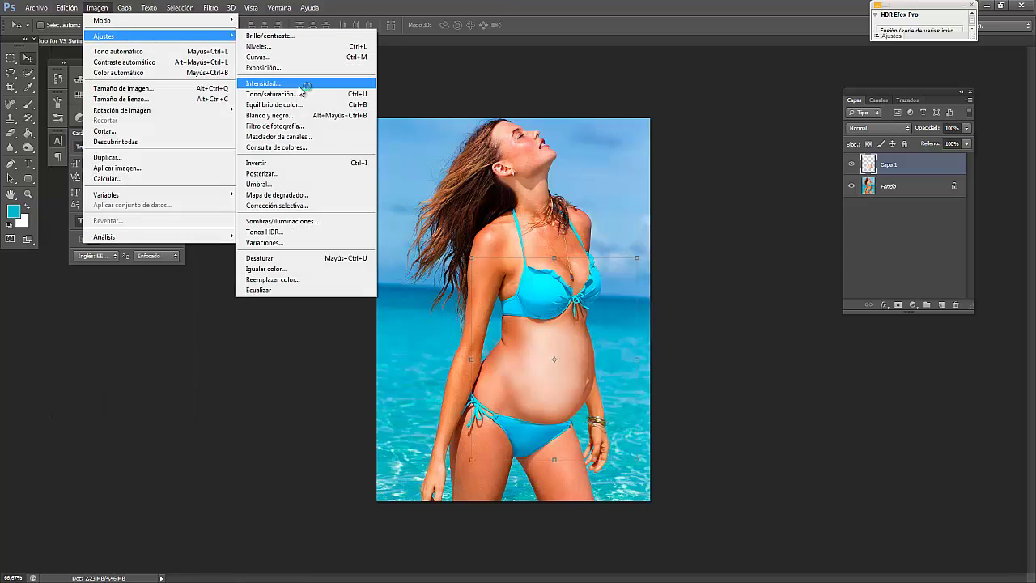
pyautogui.click(300, 85)
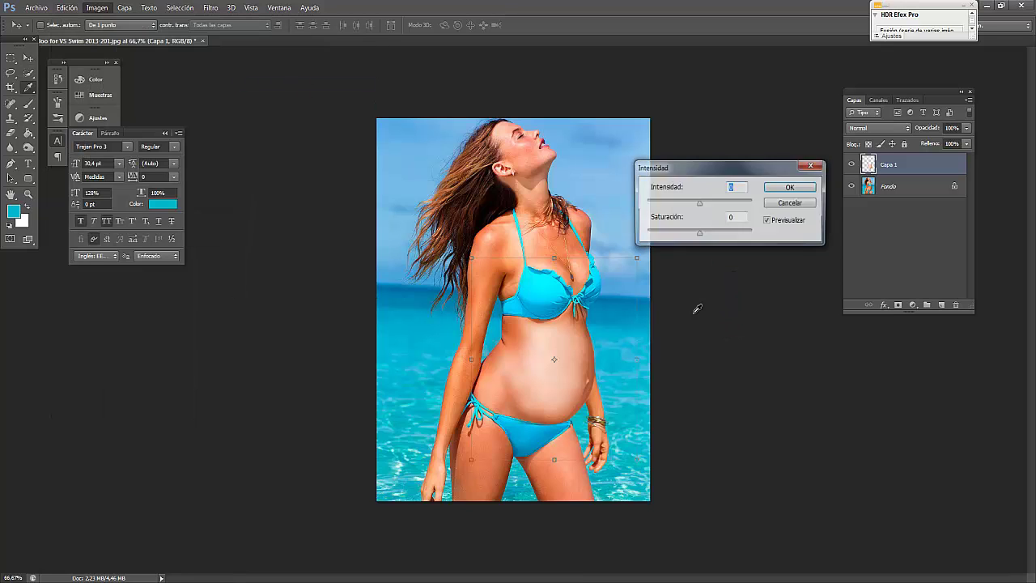
pyautogui.moveTo(699, 211)
pyautogui.mouseDown()
pyautogui.moveTo(747, 210)
pyautogui.moveTo(732, 211)
pyautogui.mouseUp()
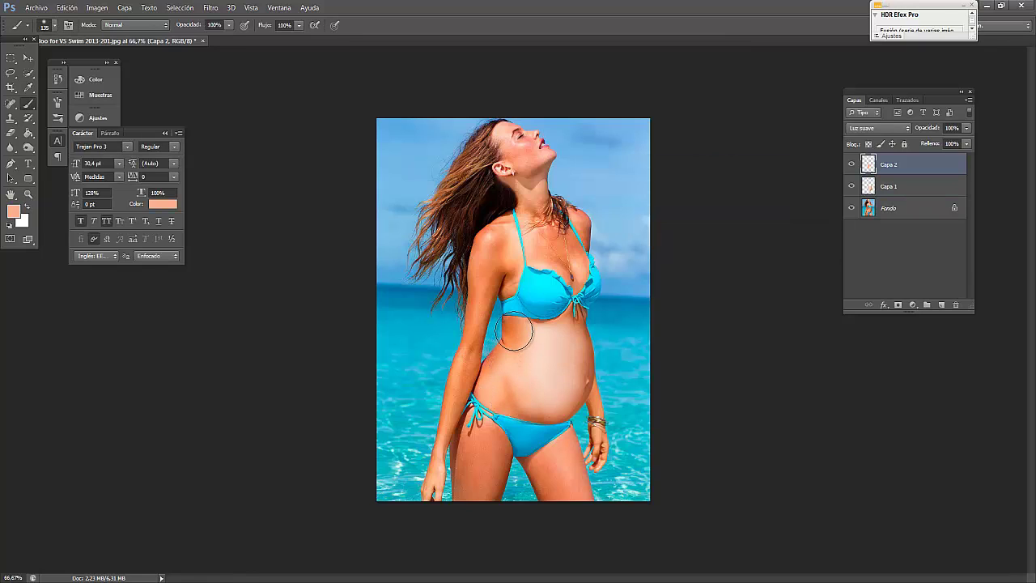
# Paint peach tone along the belly's left edge on Capa 2, then set a 73 px Eraser at 20%.
pyautogui.moveTo(507, 357)
pyautogui.mouseDown()
pyautogui.moveTo(491, 397)
pyautogui.moveTo(504, 400)
pyautogui.moveTo(503, 414)
pyautogui.moveTo(508, 399)
pyautogui.moveTo(504, 415)
pyautogui.moveTo(507, 330)
pyautogui.moveTo(502, 361)
pyautogui.mouseUp()
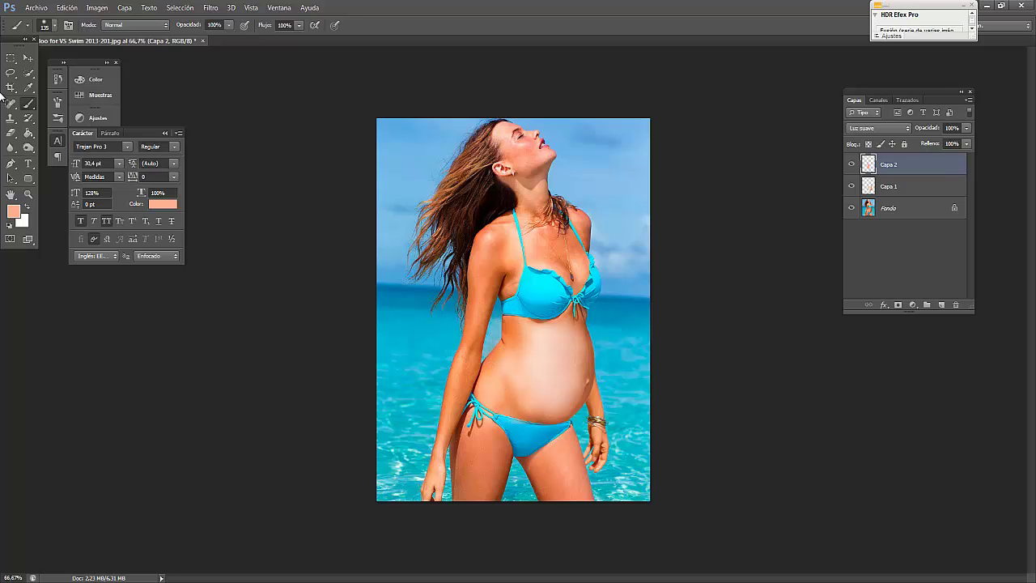
pyautogui.click(12, 135)
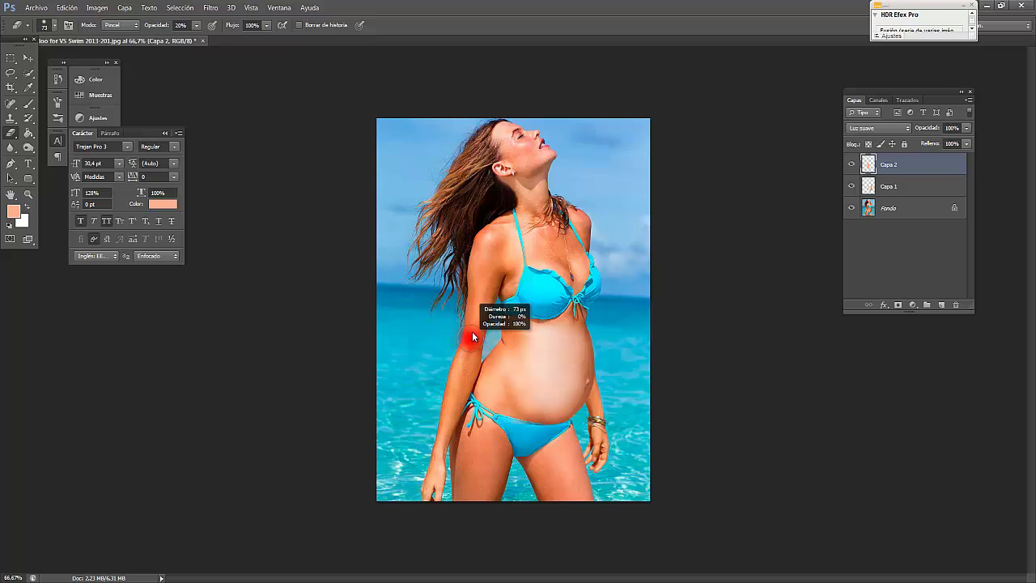
pyautogui.moveTo(459, 343); pyautogui.dragTo(437, 343)
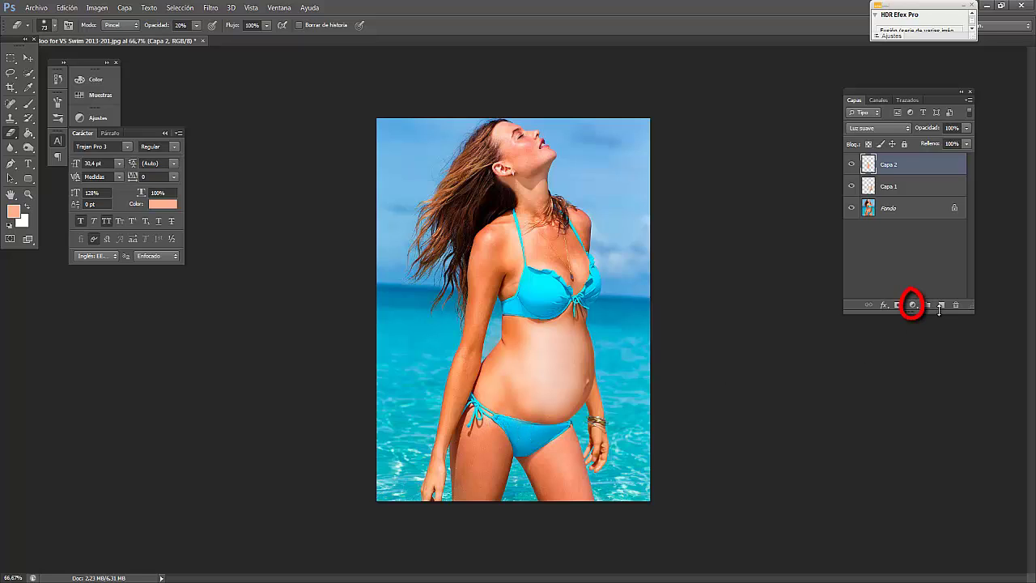
# Add a Niveles levels adjustment layer and move its settings panel aside.
pyautogui.click(913, 304)
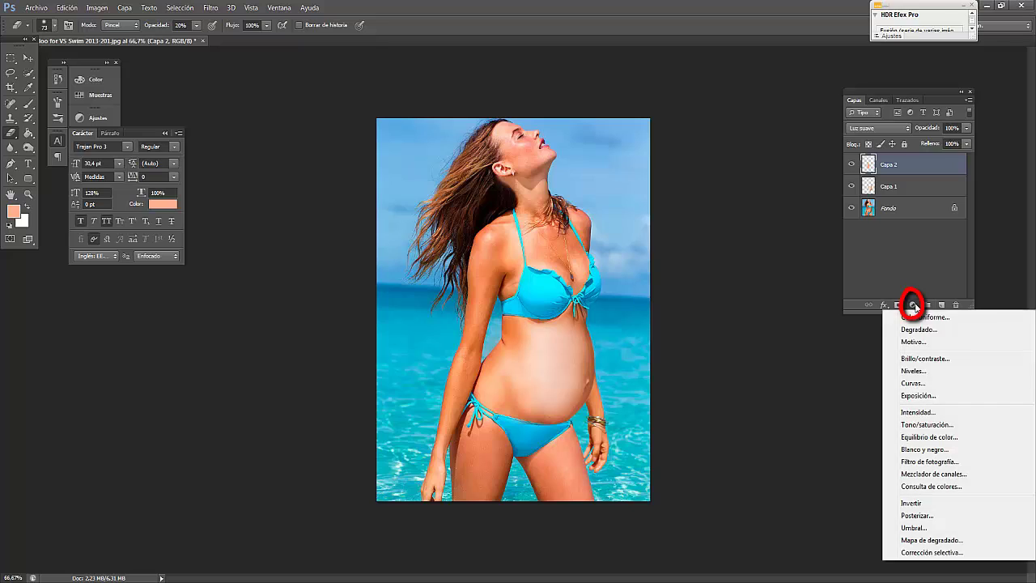
pyautogui.click(923, 371)
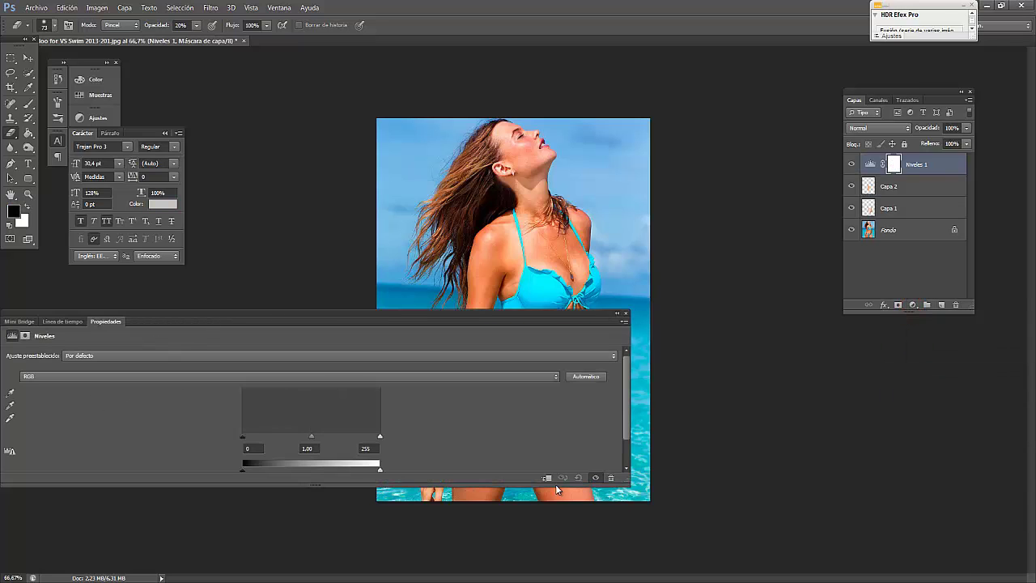
pyautogui.moveTo(556, 484); pyautogui.dragTo(847, 476)
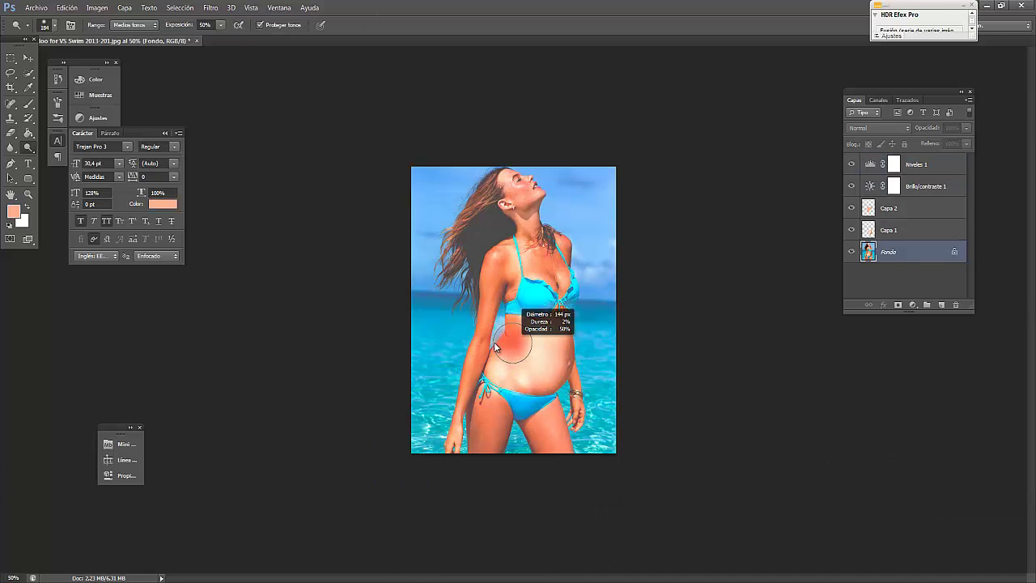
# Set the Dodge brush to 72 px and toggle Niveles 1's visibility to compare.
pyautogui.moveTo(488, 350); pyautogui.dragTo(498, 352)
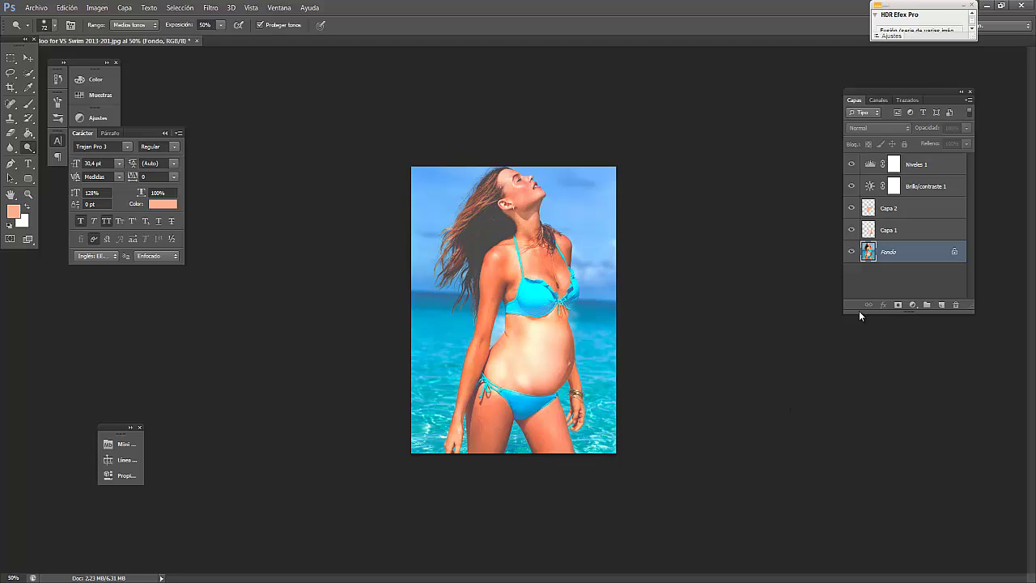
pyautogui.click(858, 163)
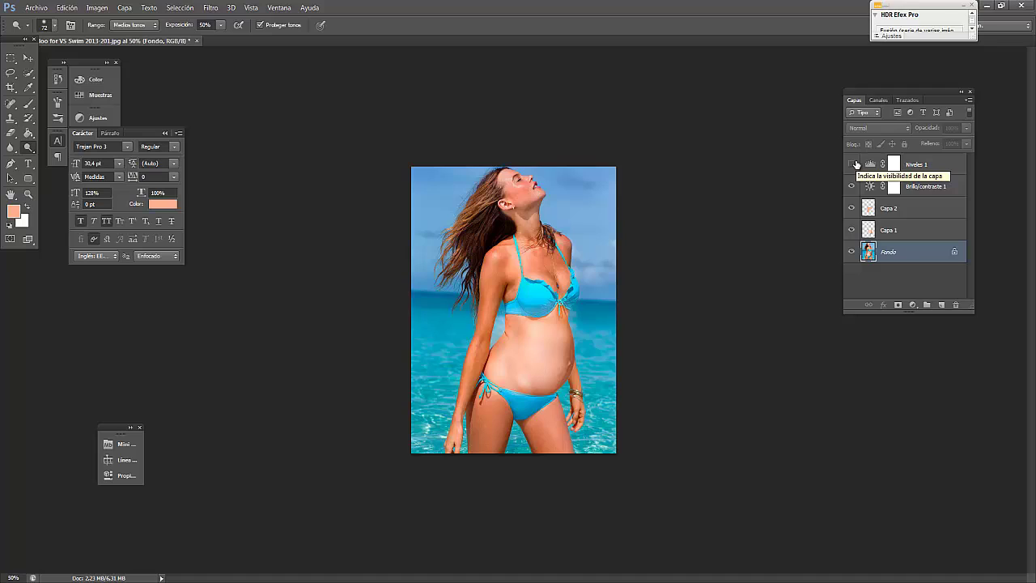
pyautogui.click(856, 164)
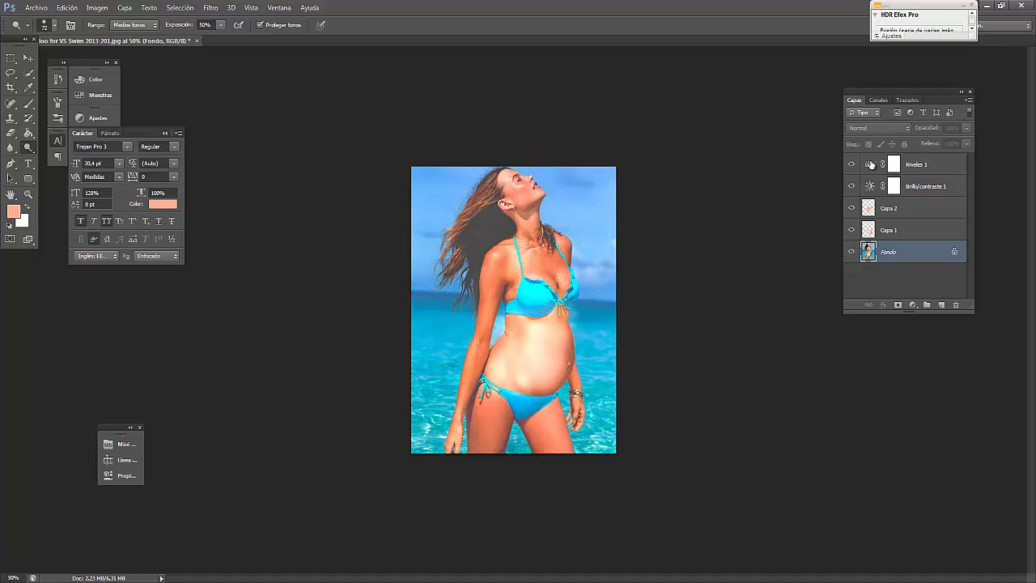
# Set Niveles 1 input levels to 61, 1.03 and 201, then collapse the Properties panel.
pyautogui.doubleClick(871, 164)
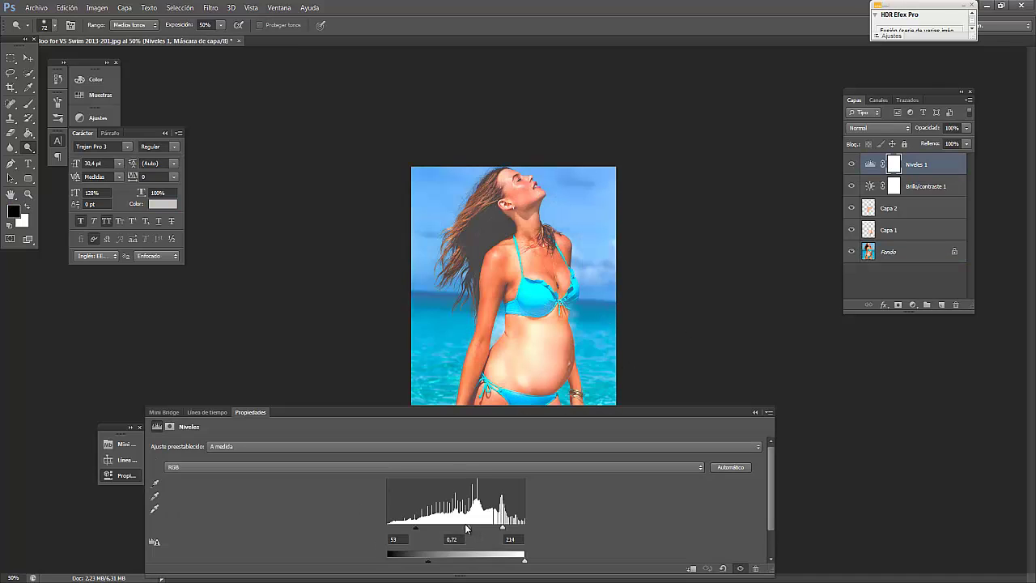
pyautogui.moveTo(467, 528); pyautogui.dragTo(459, 526)
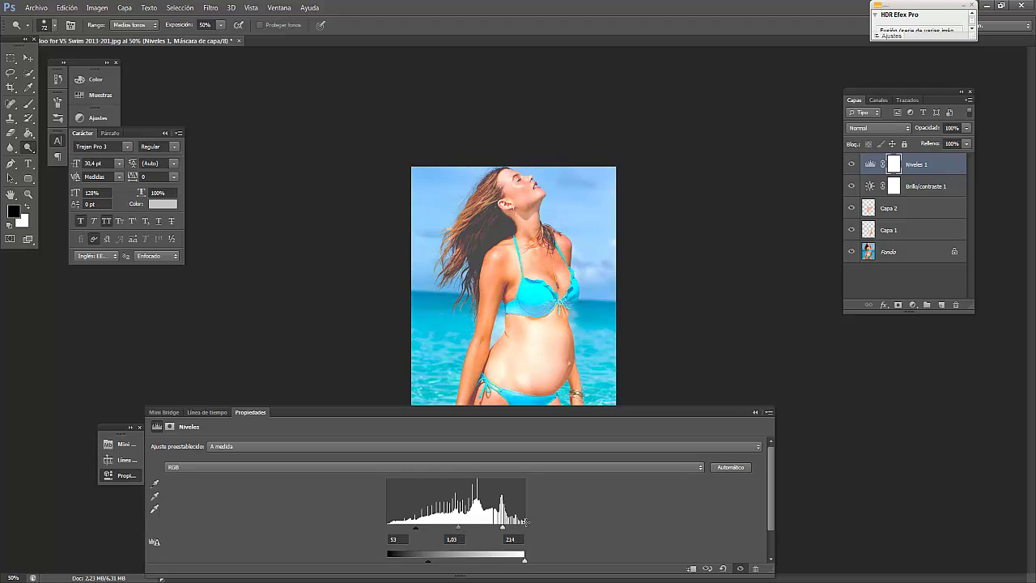
pyautogui.moveTo(502, 530); pyautogui.dragTo(497, 528)
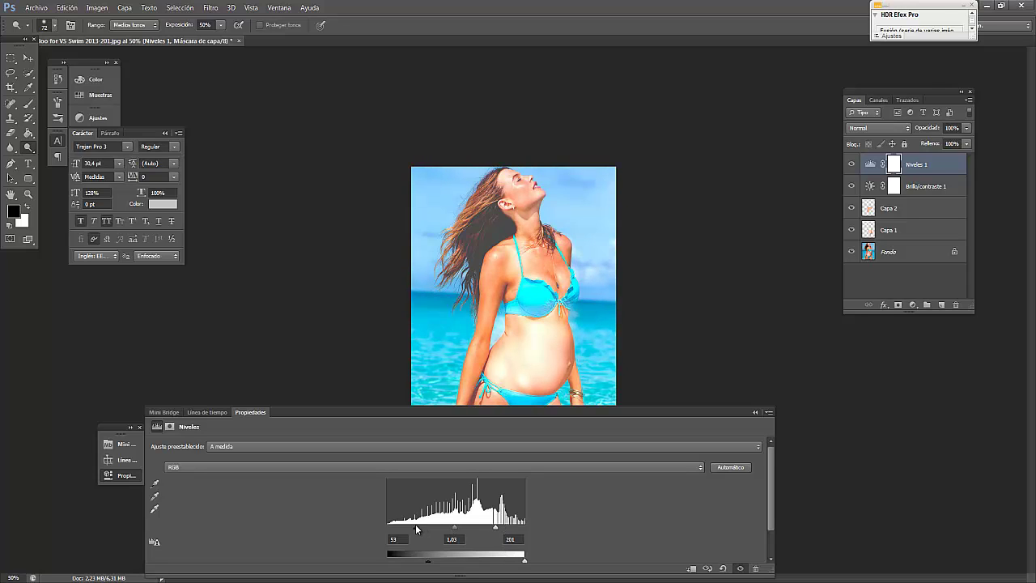
pyautogui.moveTo(417, 530)
pyautogui.mouseDown()
pyautogui.moveTo(407, 529)
pyautogui.moveTo(421, 532)
pyautogui.mouseUp()
pyautogui.click(755, 413)
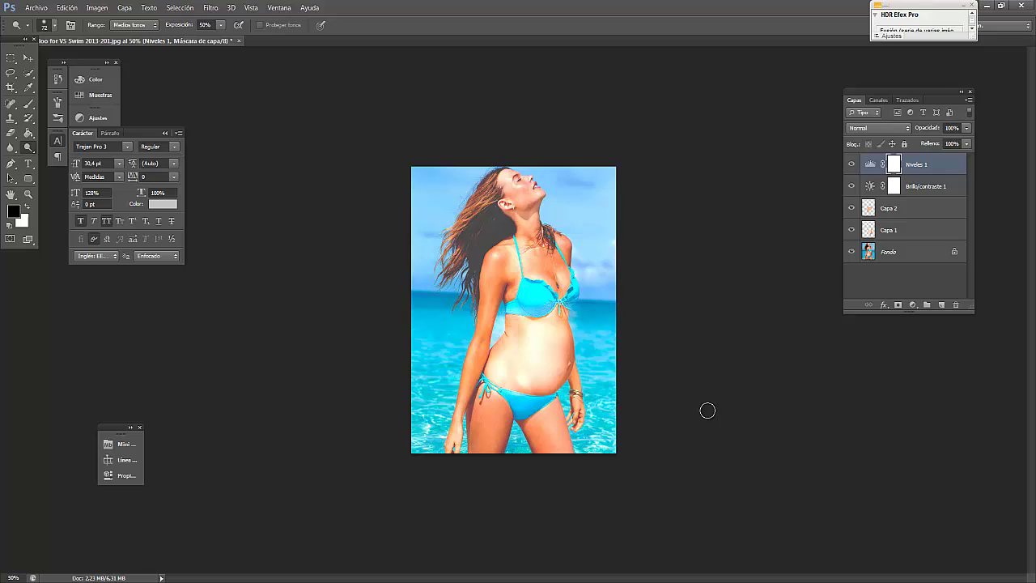
# Dodge the shoulder and arm skin on the Fondo photo with a 188 px brush.
pyautogui.click(879, 250)
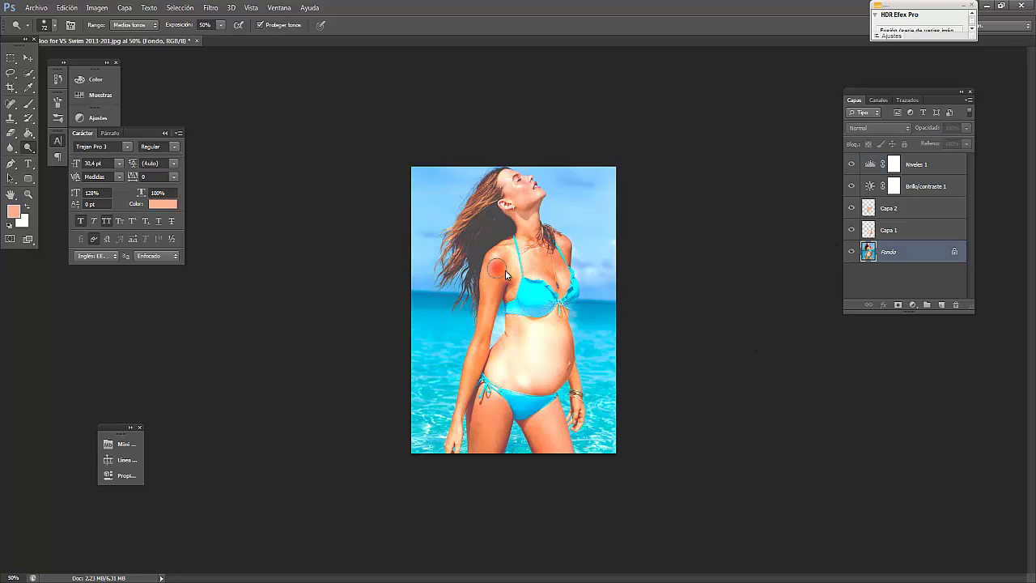
pyautogui.press(']')
pyautogui.press(']')
pyautogui.press(']')
pyautogui.moveTo(503, 258)
pyautogui.mouseDown()
pyautogui.moveTo(473, 361)
pyautogui.moveTo(495, 457)
pyautogui.moveTo(541, 433)
pyautogui.moveTo(558, 240)
pyautogui.moveTo(552, 278)
pyautogui.moveTo(504, 304)
pyautogui.mouseUp()
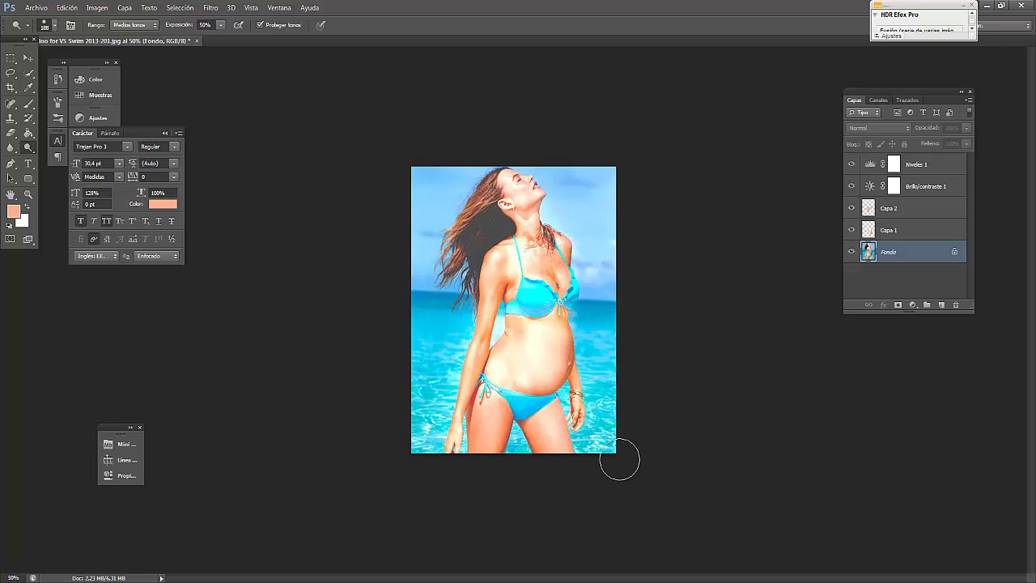
# Add a Tono/saturación adjustment layer above Niveles 1 with Saturación at -14.
pyautogui.click(893, 165)
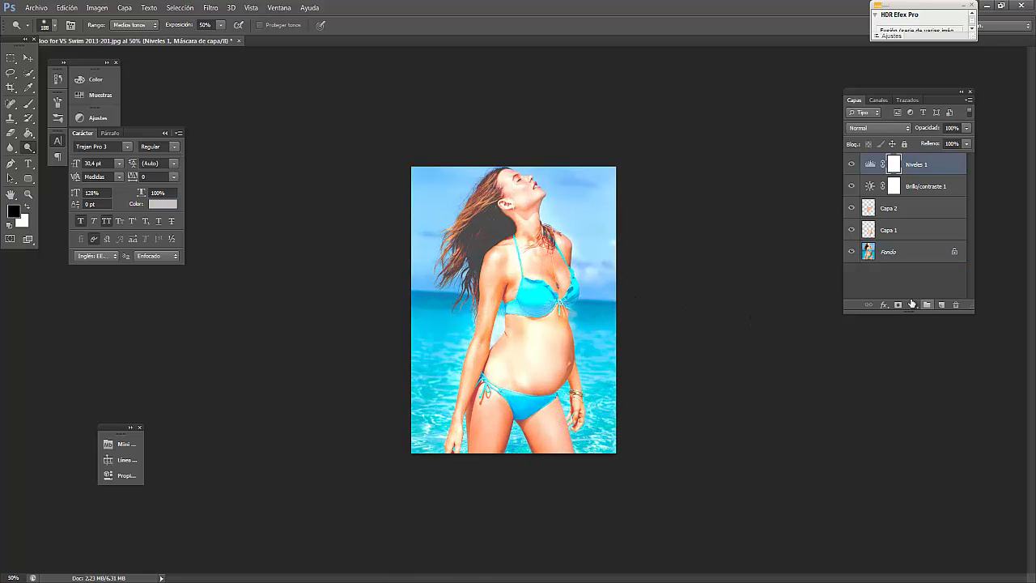
pyautogui.click(912, 305)
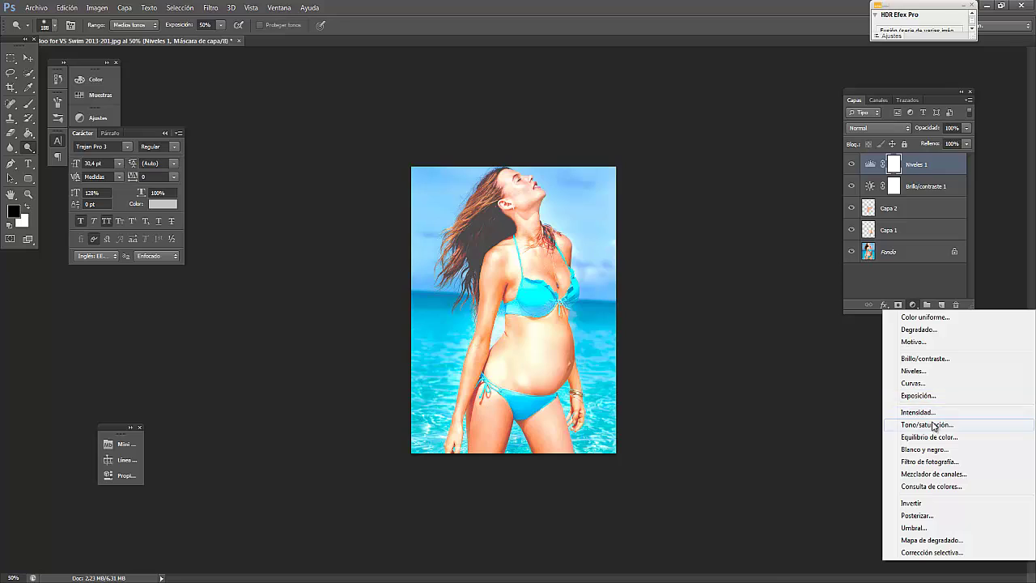
pyautogui.click(729, 351)
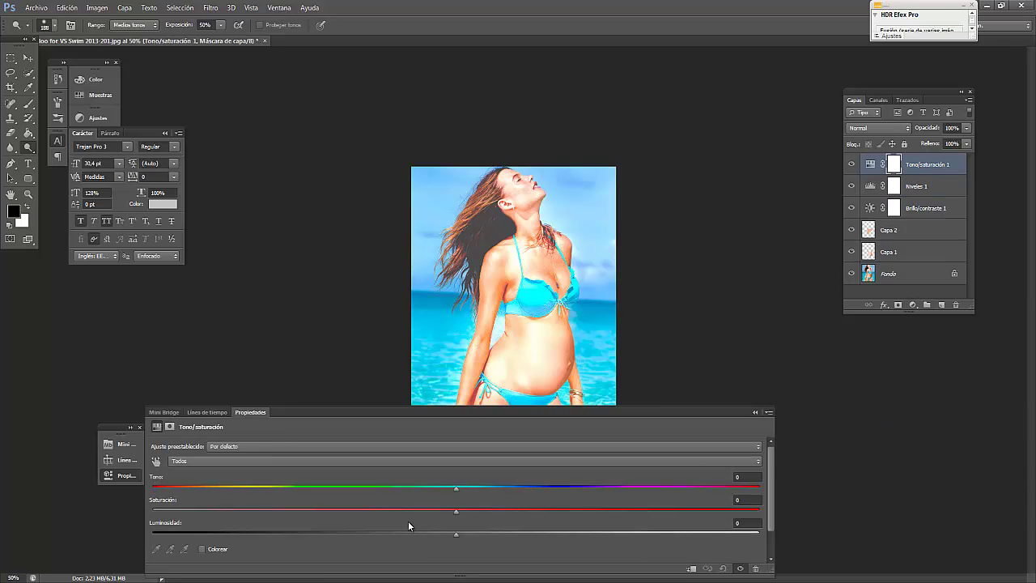
pyautogui.moveTo(455, 512)
pyautogui.mouseDown()
pyautogui.moveTo(299, 508)
pyautogui.moveTo(413, 502)
pyautogui.mouseUp()
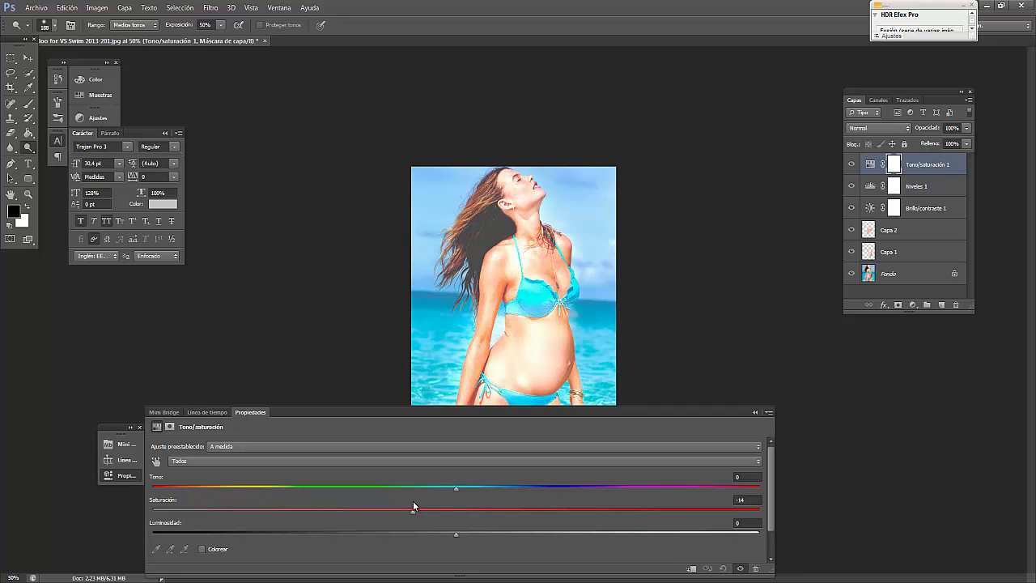